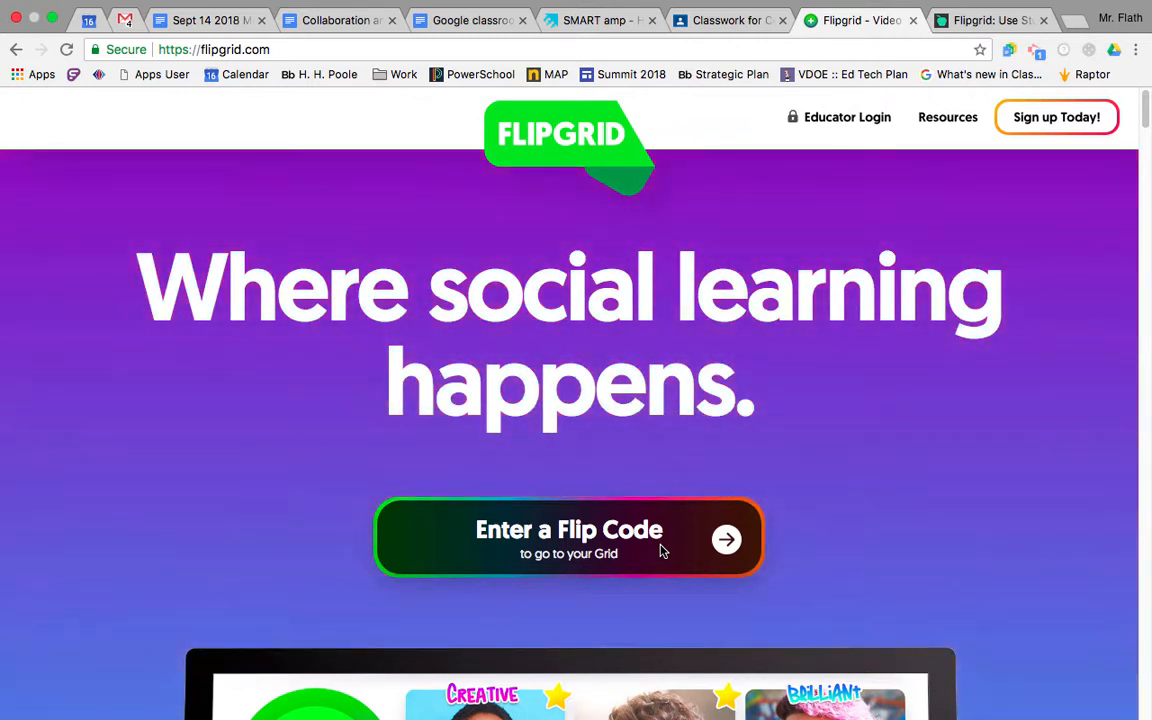
- Log in to the educator account with the prefilled credentials and decline updating the saved login in LastPass
{"action": "left_click", "coordinate": [866, 122]}
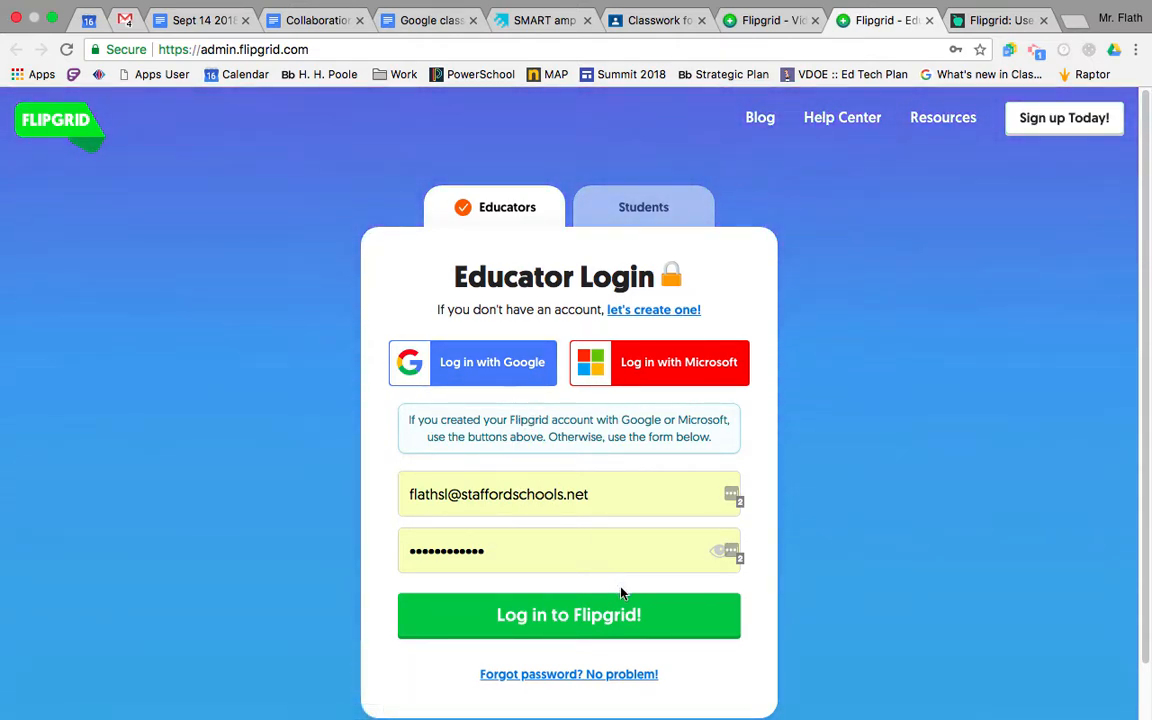
{"action": "left_click", "coordinate": [640, 620]}
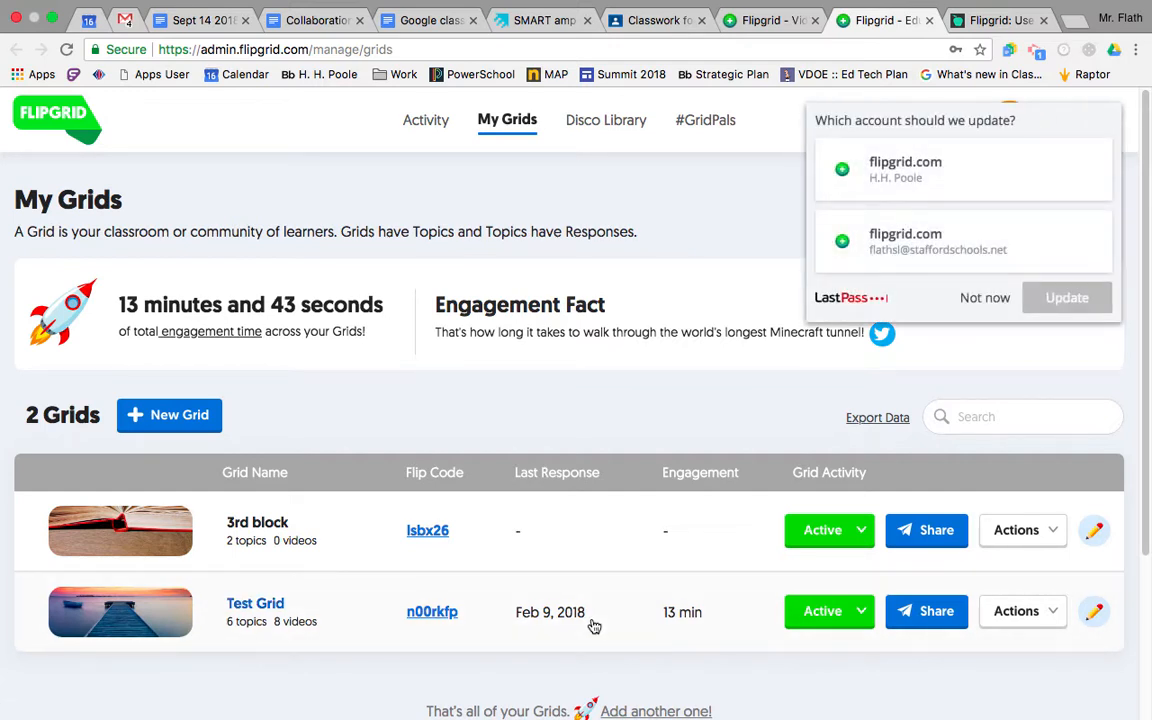
{"action": "left_click", "coordinate": [985, 312]}
- Start a new grid and set its community type to School Email Domain
{"action": "scroll", "coordinate": [376, 494], "scroll_direction": "down", "scroll_amount": 2}
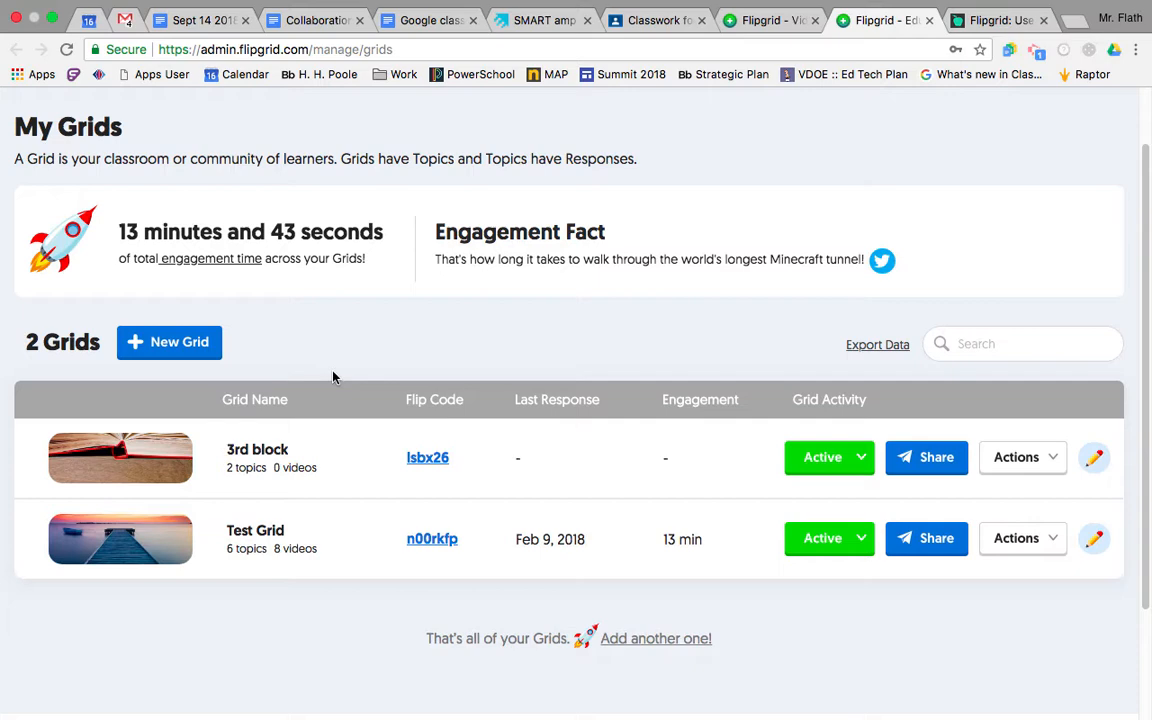
{"action": "left_click", "coordinate": [168, 343]}
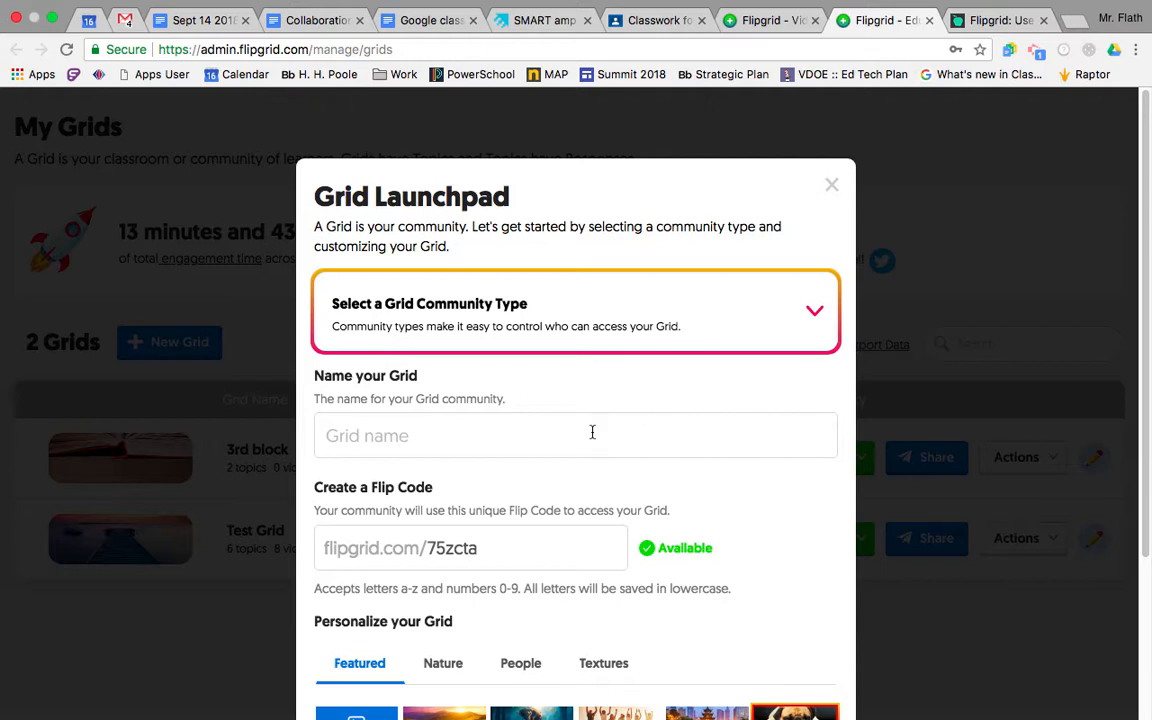
{"action": "scroll", "coordinate": [592, 432], "scroll_direction": "down", "scroll_amount": 2}
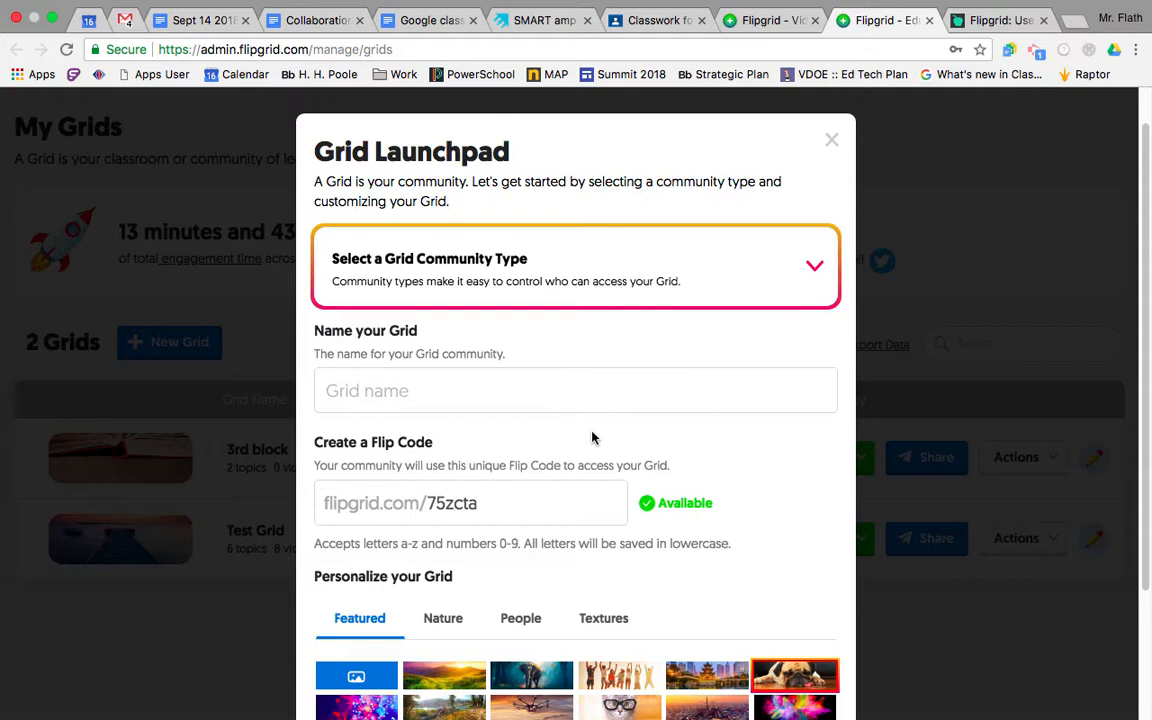
{"action": "left_click", "coordinate": [815, 270]}
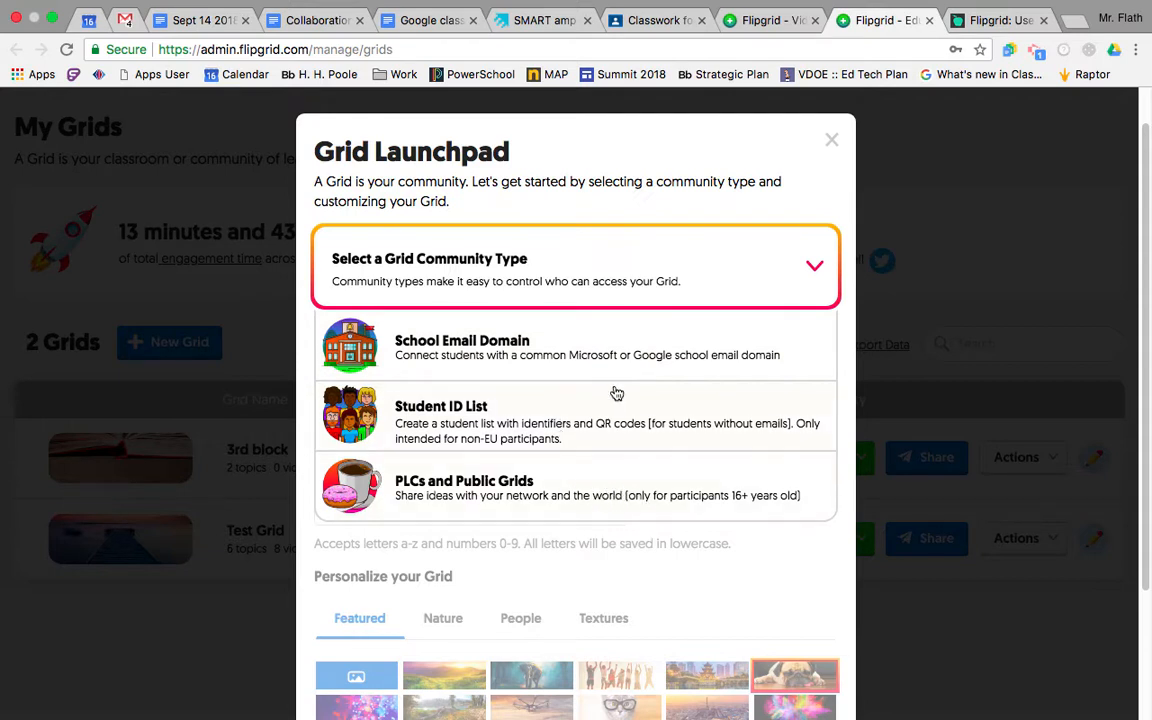
{"action": "left_click", "coordinate": [481, 356]}
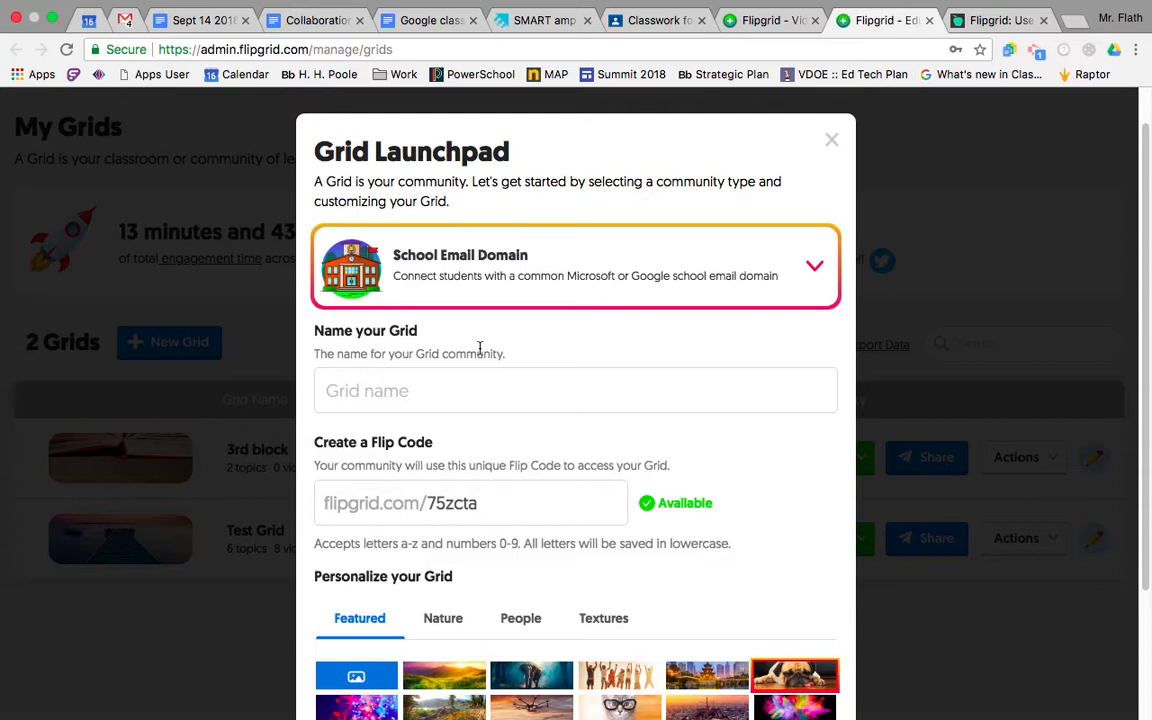
- Name the grid "1st period", choose the sunlit green hills cover image, and continue to the domain settings
{"action": "left_click", "coordinate": [414, 391]}
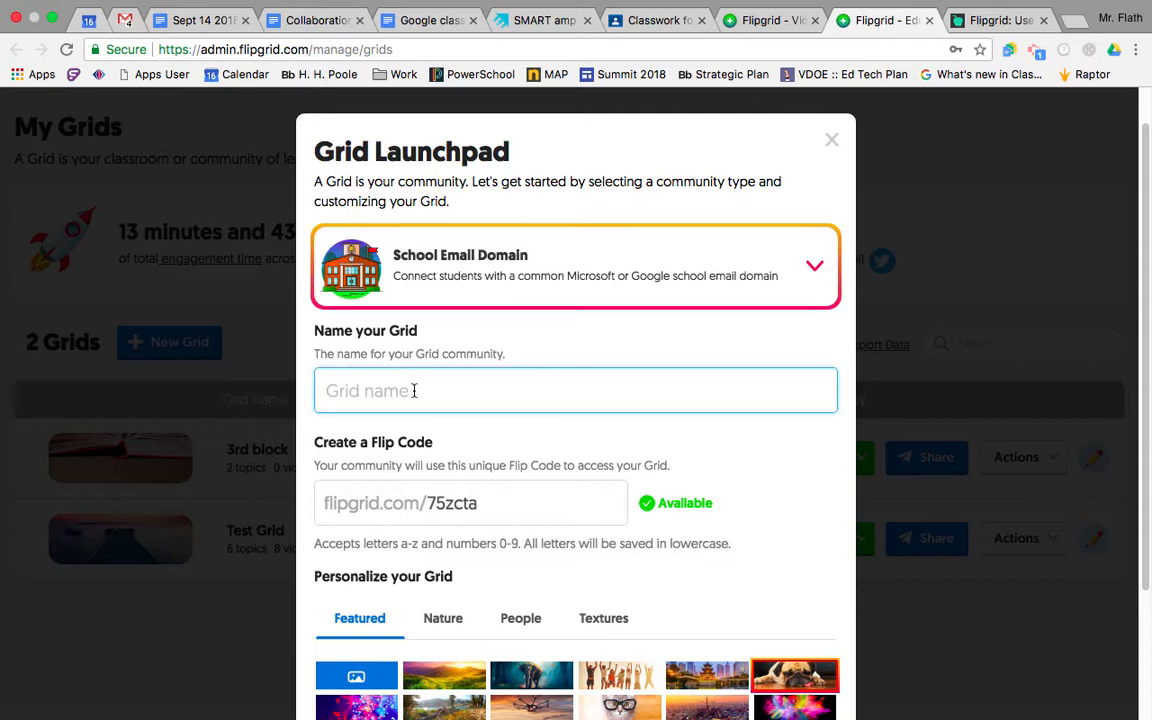
{"action": "type", "text": "1st period"}
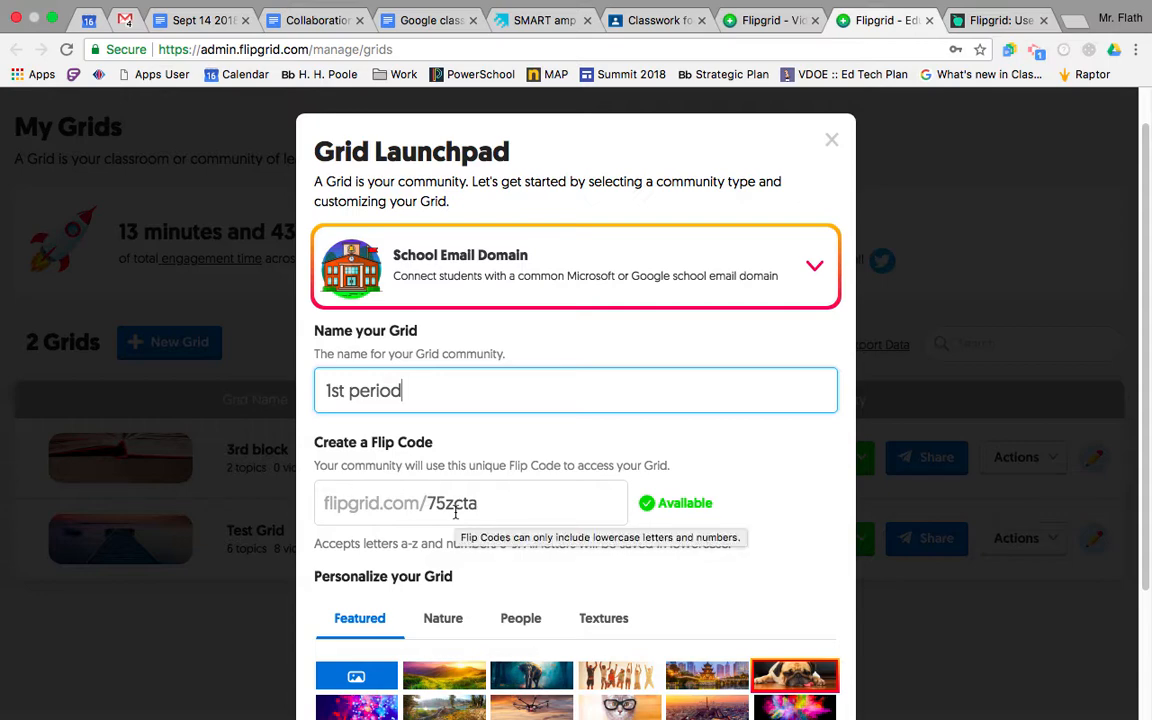
{"action": "scroll", "coordinate": [563, 517], "scroll_direction": "down", "scroll_amount": 2}
{"action": "scroll", "coordinate": [563, 517], "scroll_direction": "down", "scroll_amount": 2}
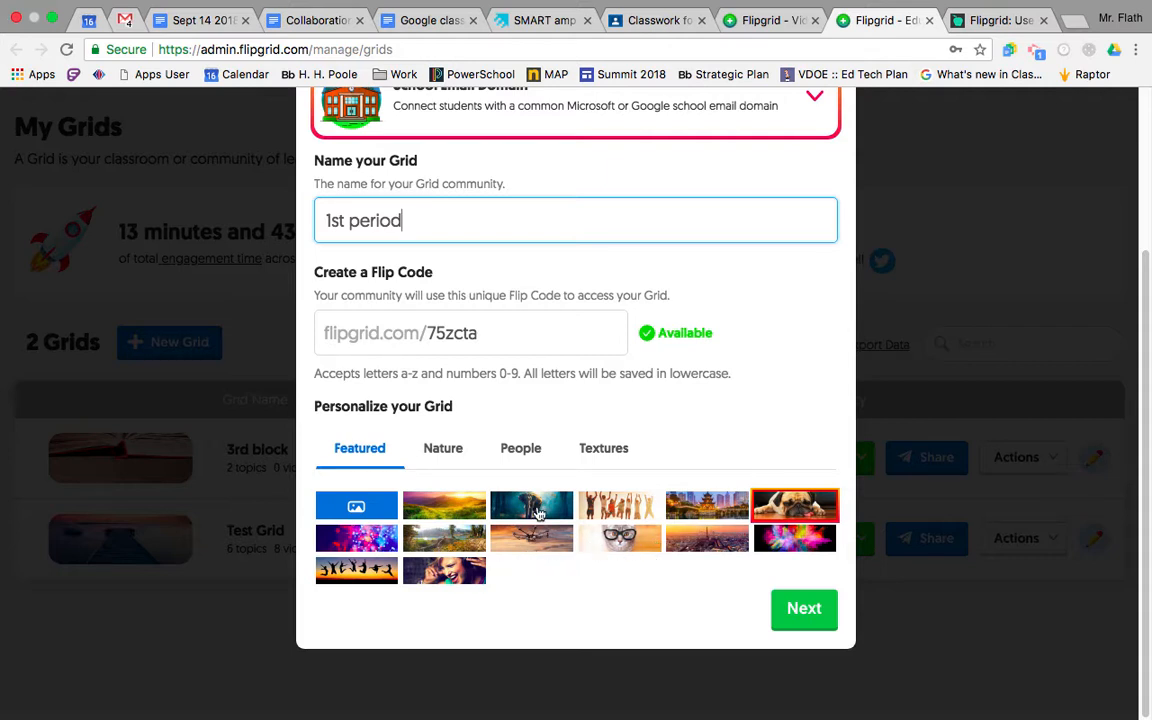
{"action": "left_click", "coordinate": [466, 512]}
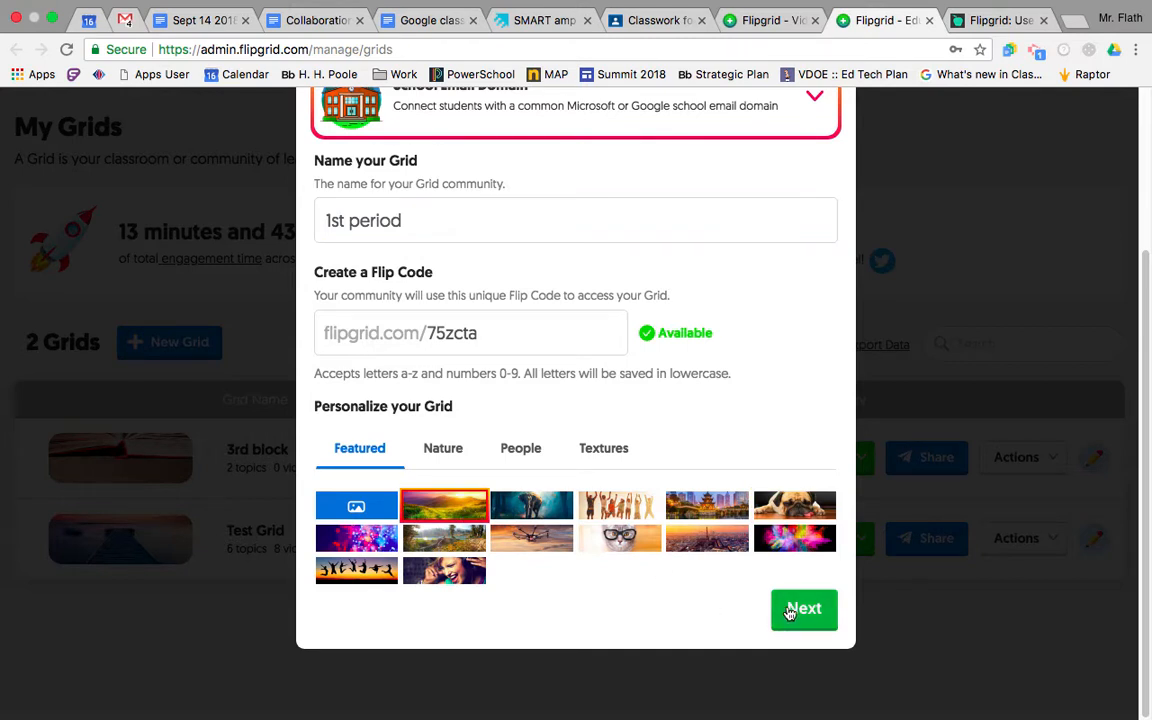
{"action": "left_click", "coordinate": [792, 609]}
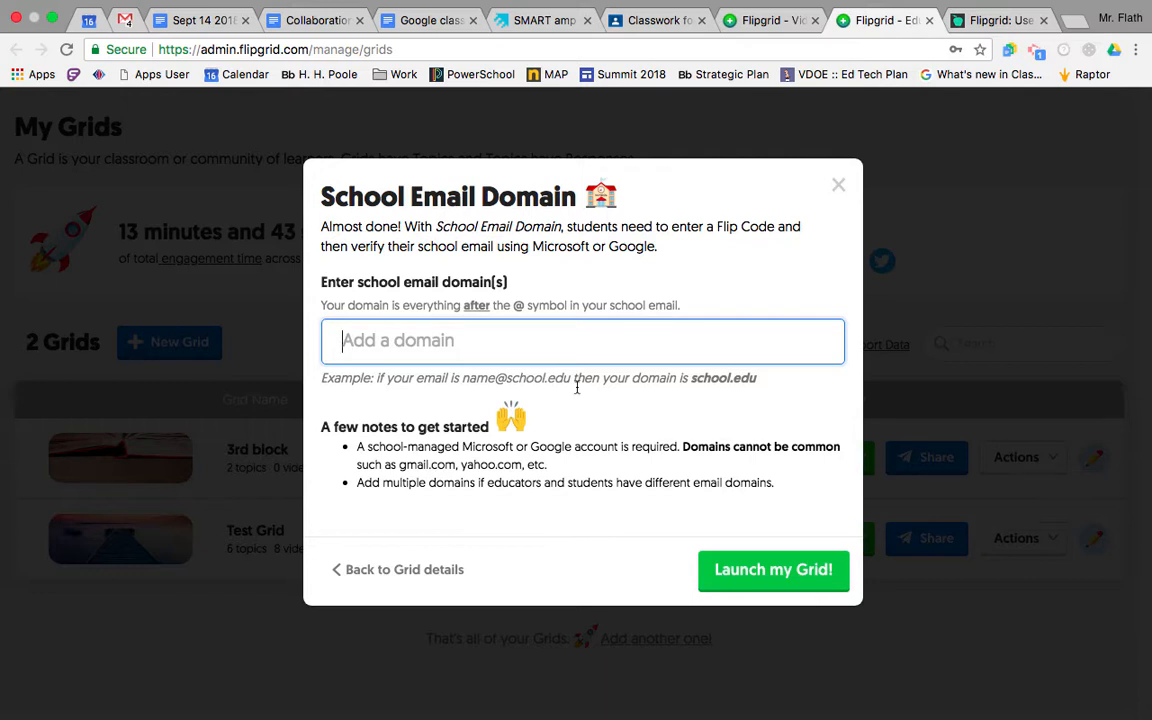
- Enter scps.net as the school email domain, launch the grid, and proceed to its details
{"action": "type", "text": "scps.net"}
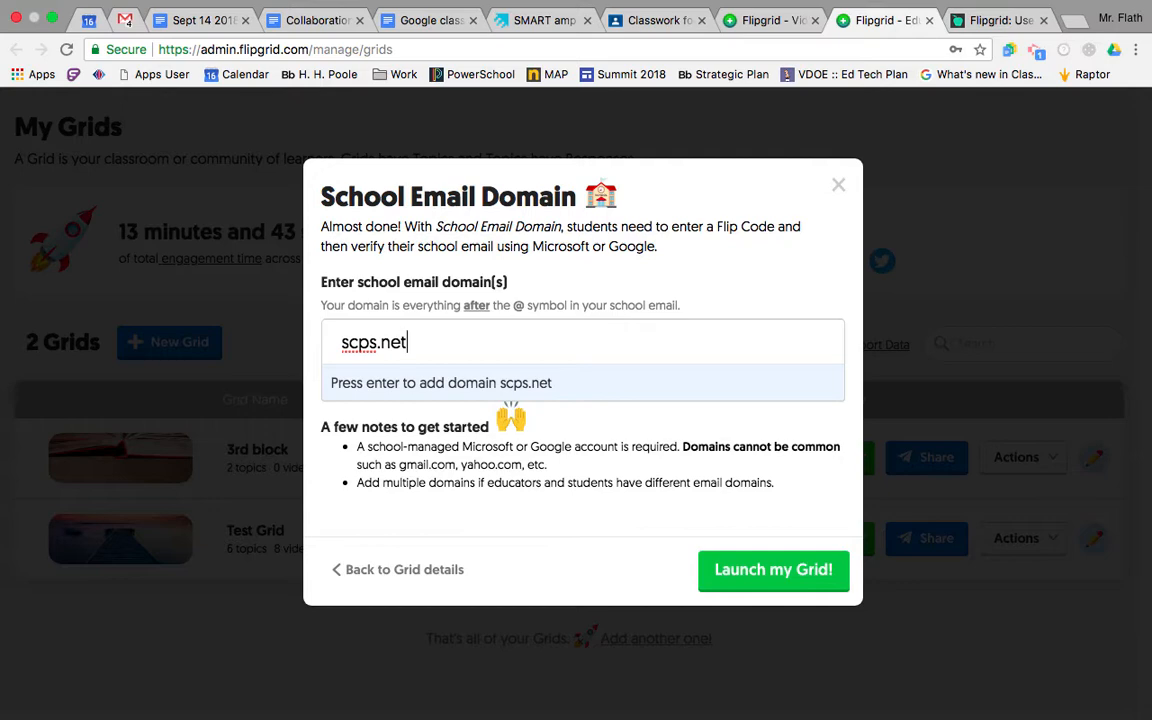
{"action": "left_click", "coordinate": [760, 575]}
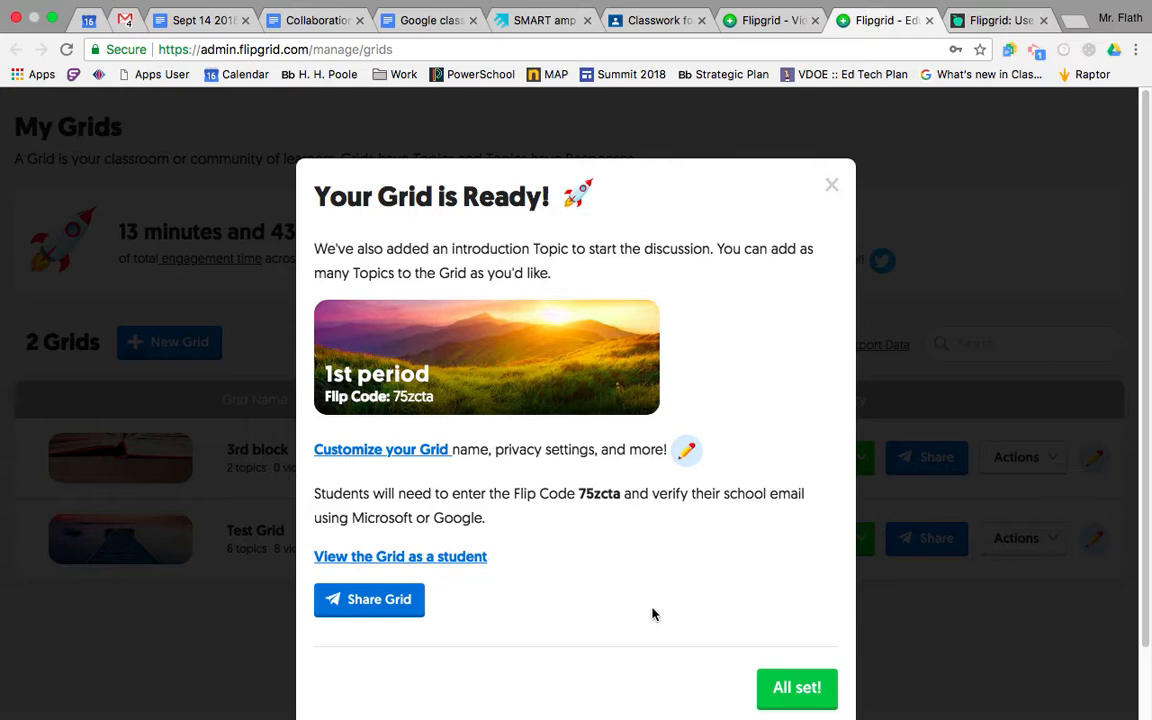
{"action": "left_click", "coordinate": [765, 689]}
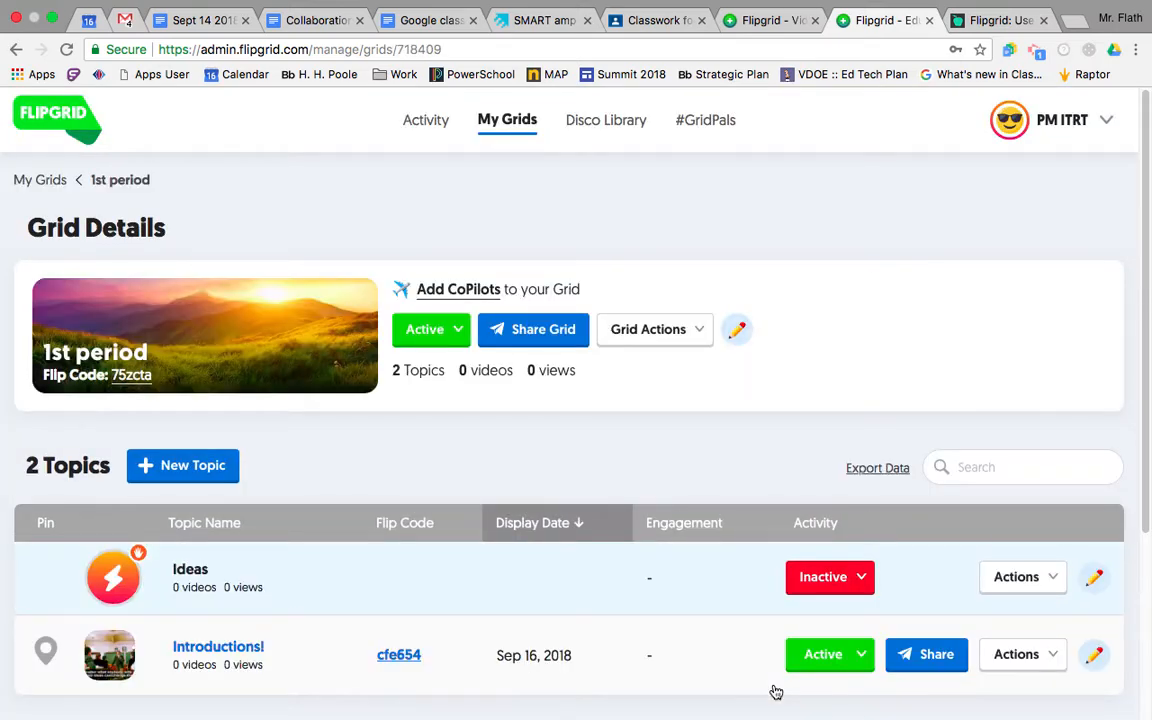
- Create a new topic in the 1st period grid and title it "Spanish Greetings"
{"action": "scroll", "coordinate": [489, 522], "scroll_direction": "down", "scroll_amount": 2}
{"action": "scroll", "coordinate": [491, 523], "scroll_direction": "down", "scroll_amount": 1}
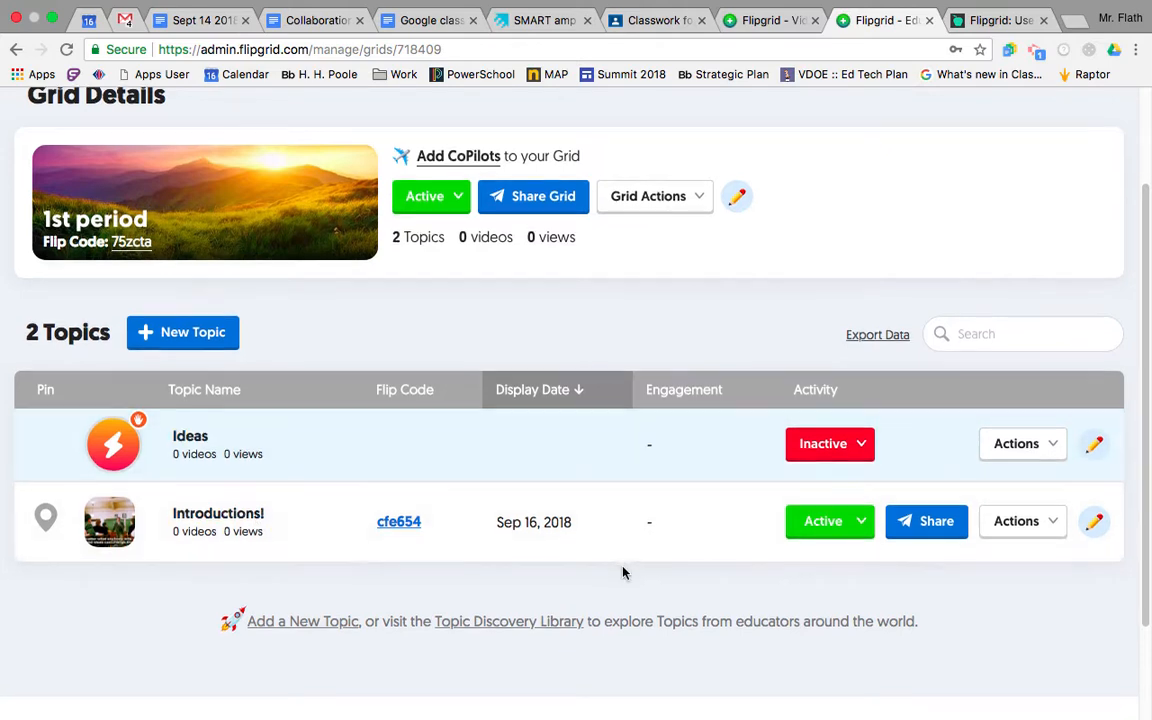
{"action": "scroll", "coordinate": [622, 571], "scroll_direction": "down", "scroll_amount": 3}
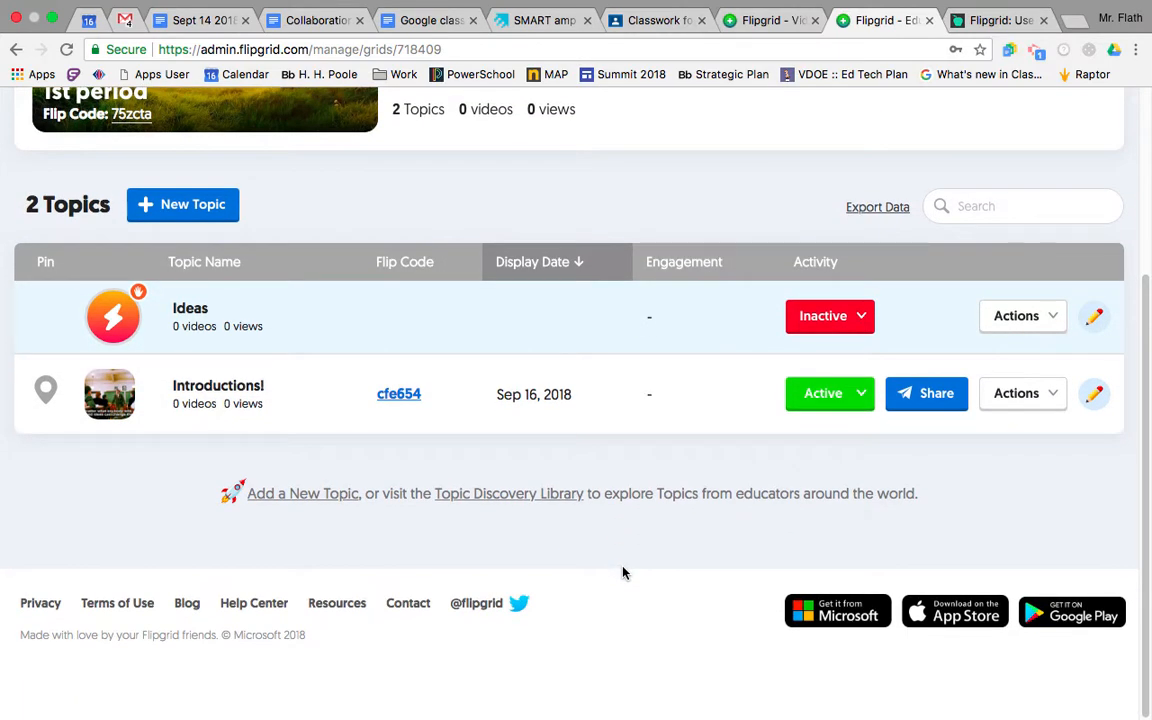
{"action": "scroll", "coordinate": [622, 571], "scroll_direction": "up", "scroll_amount": 1}
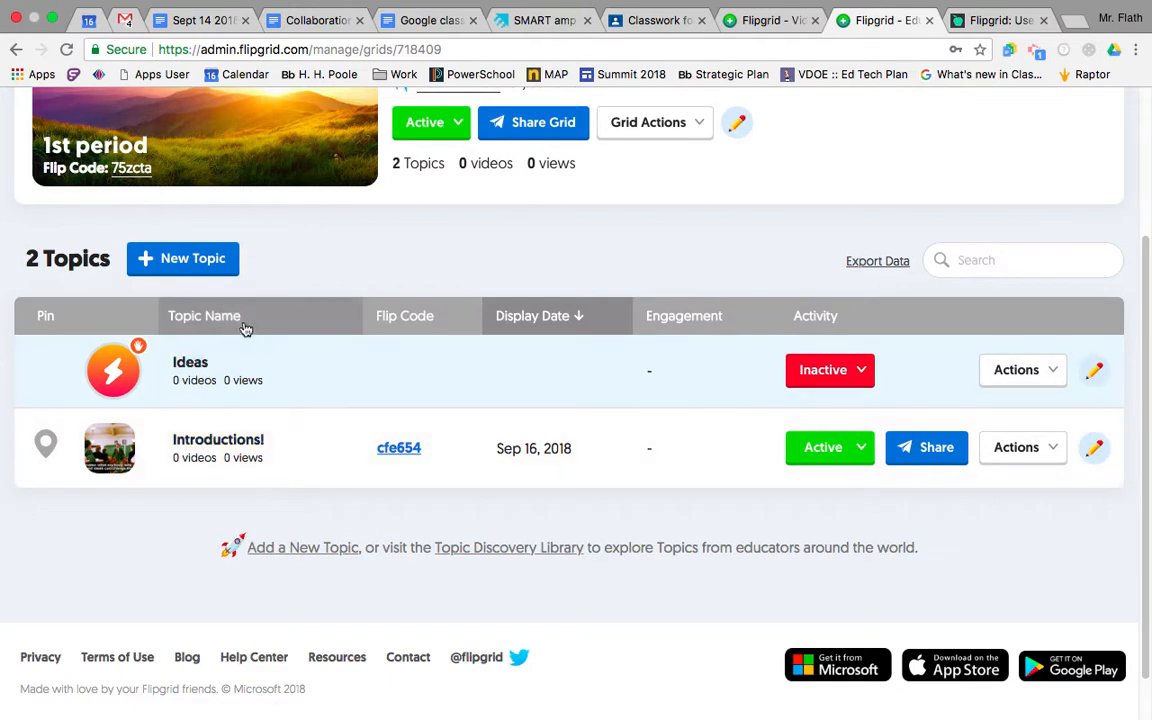
{"action": "left_click", "coordinate": [184, 264]}
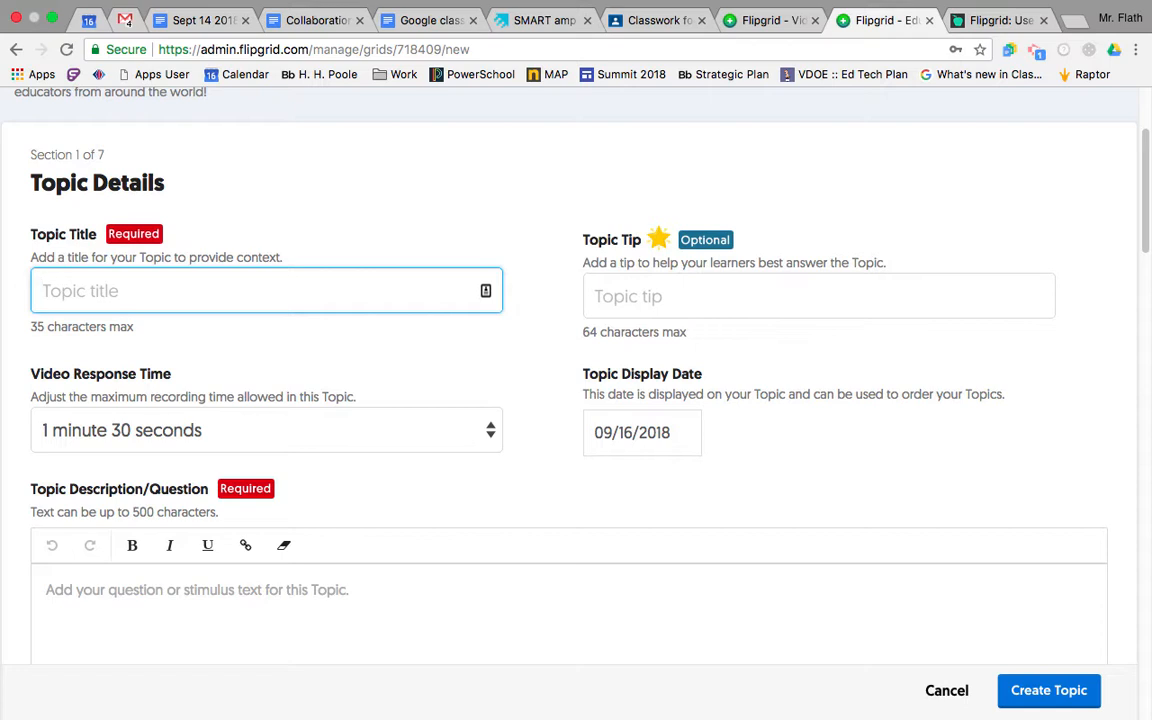
{"action": "type", "text": "Spanis"}
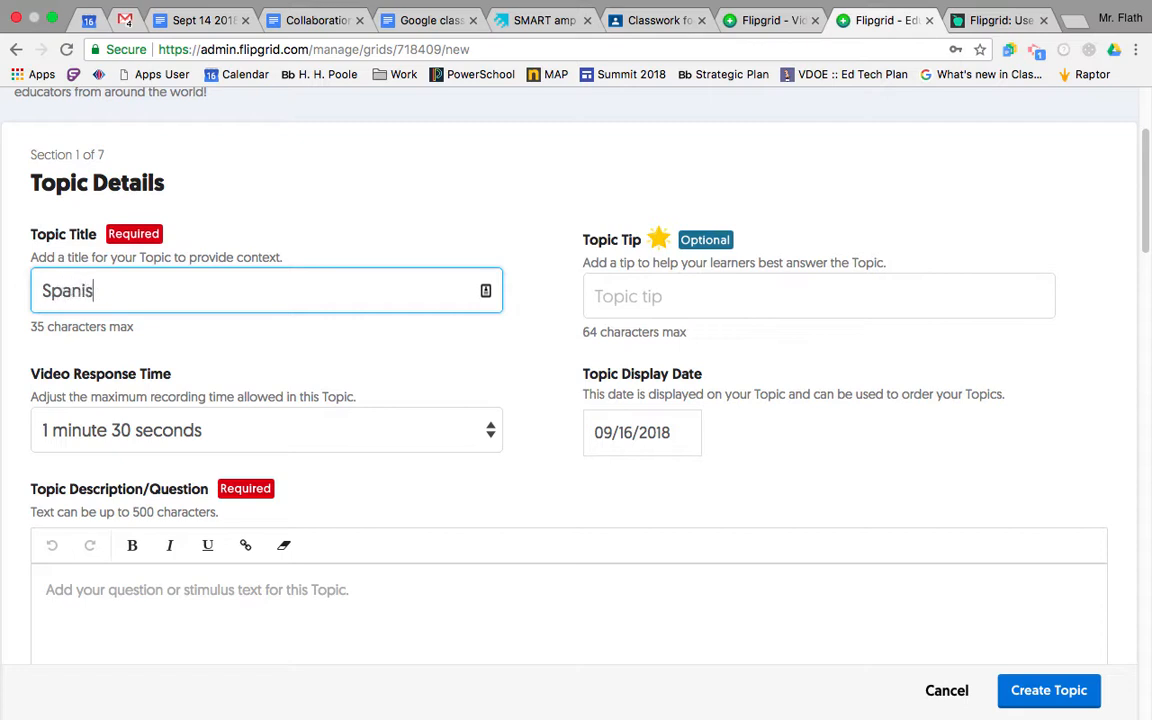
{"action": "type", "text": "h Greetings"}
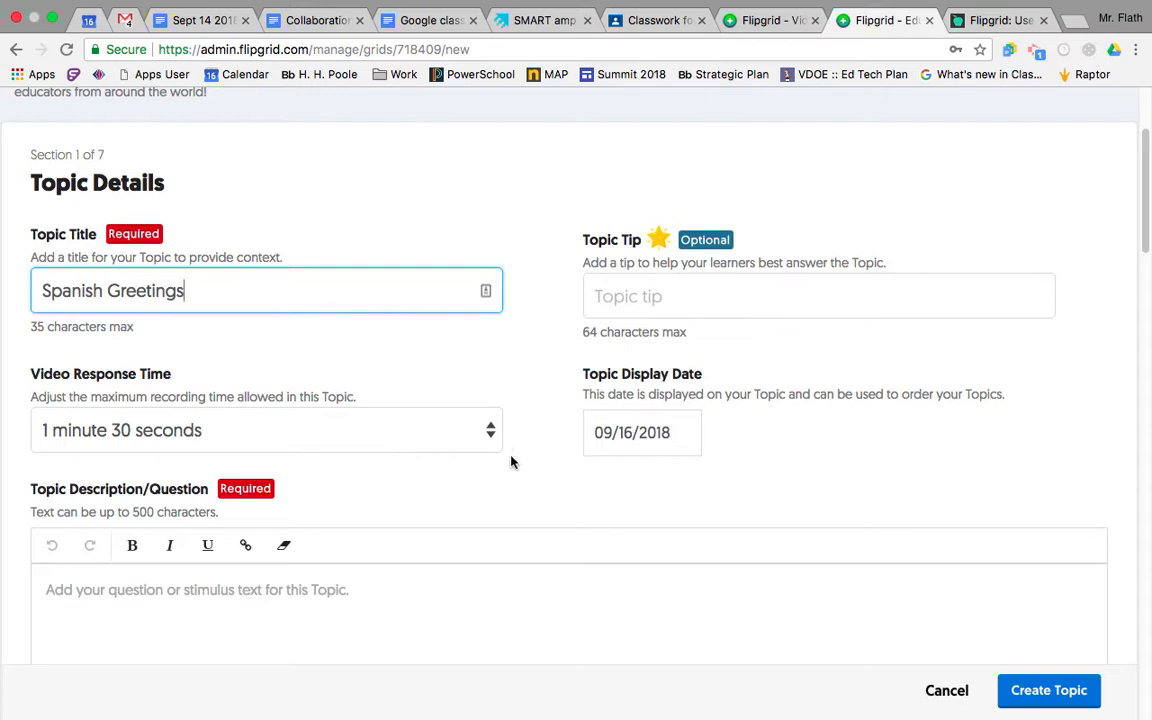
- Set the topic's video response time to 1 minute
{"action": "scroll", "coordinate": [511, 461], "scroll_direction": "down", "scroll_amount": 2}
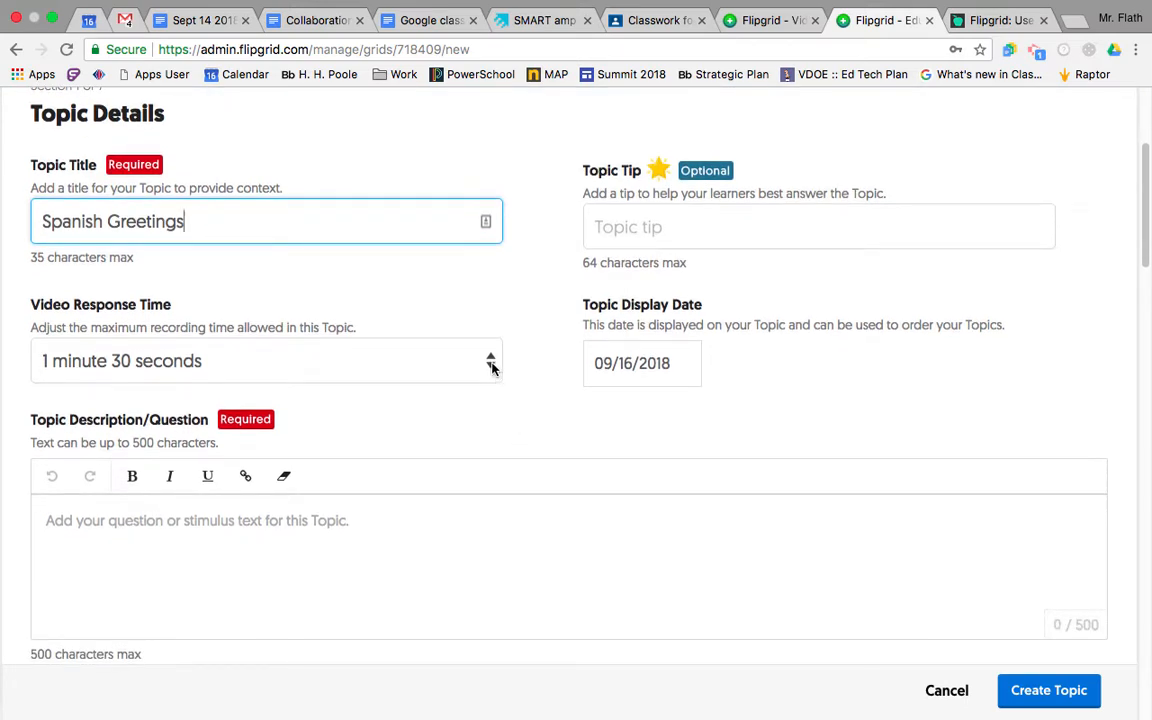
{"action": "left_click", "coordinate": [491, 367]}
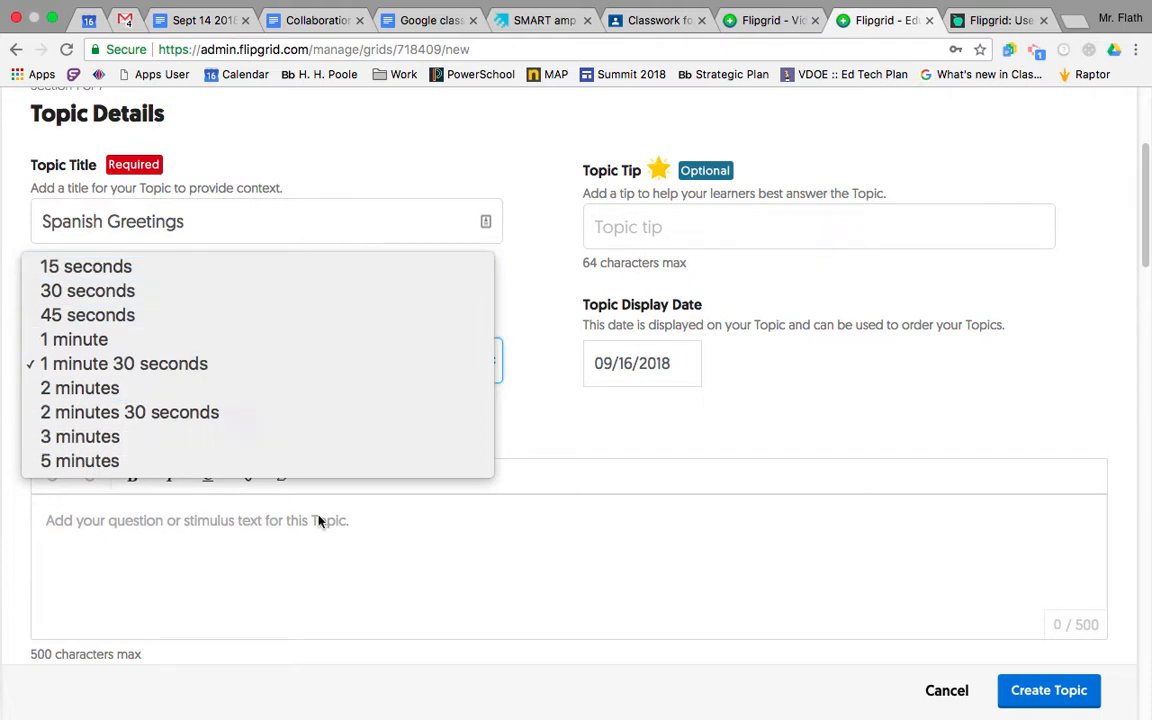
{"action": "left_click", "coordinate": [103, 339]}
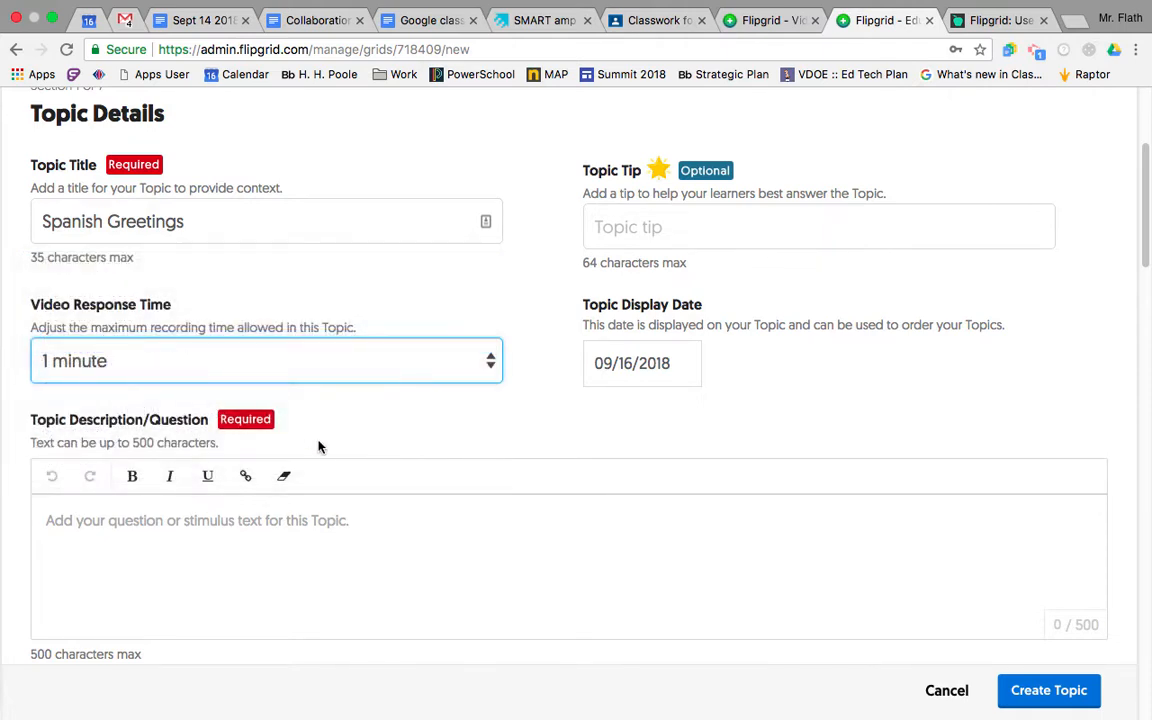
- Enter the topic description "Speak with a partner, remembering to use at least two new greetings we learned in class."
{"action": "scroll", "coordinate": [380, 478], "scroll_direction": "down", "scroll_amount": 2}
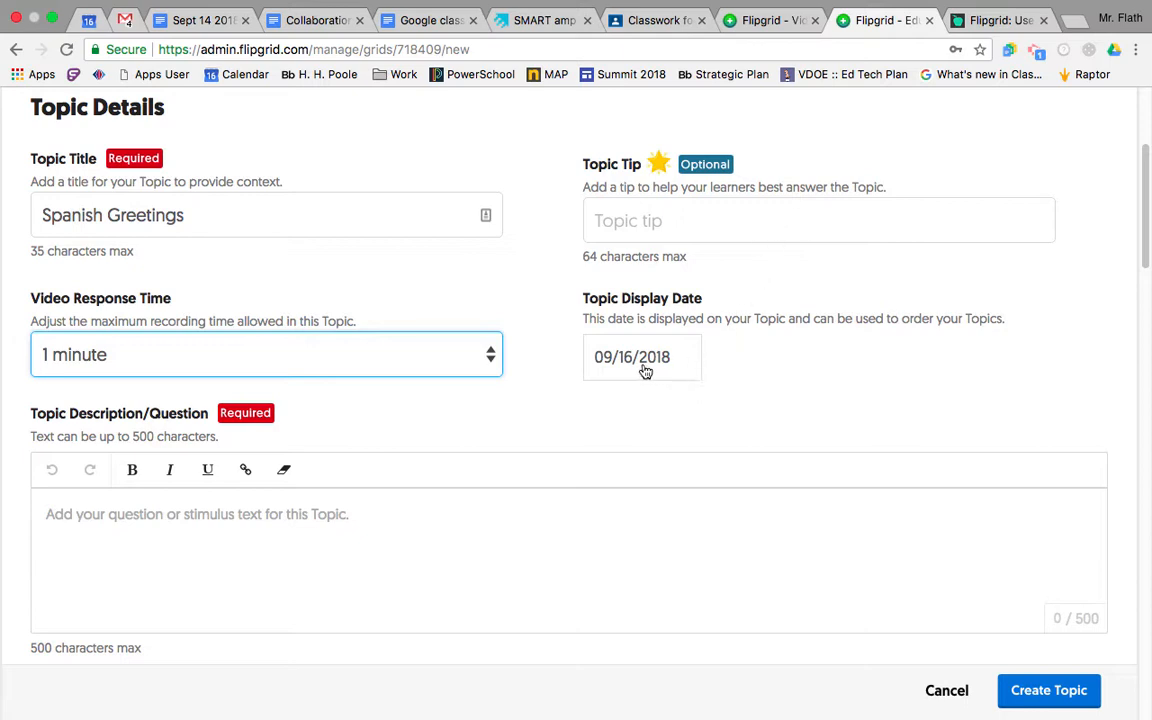
{"action": "left_click", "coordinate": [162, 545]}
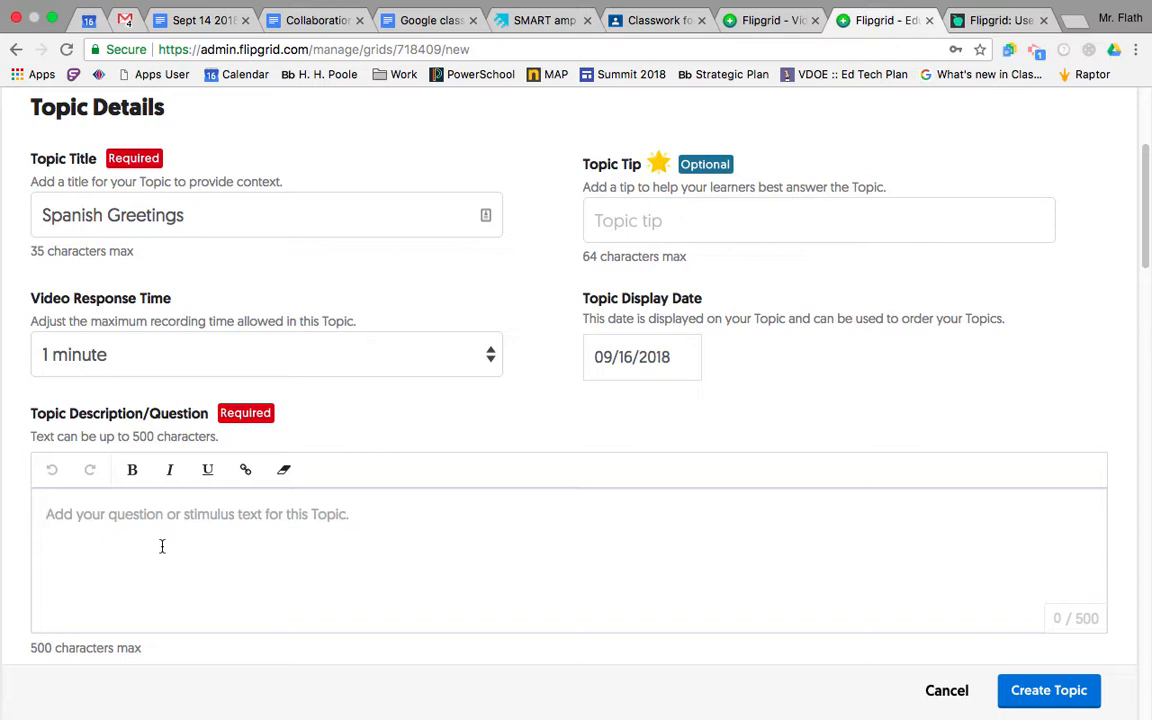
{"action": "type", "text": "Speak with a partner, remembering to use at least two new greetings we learned in class."}
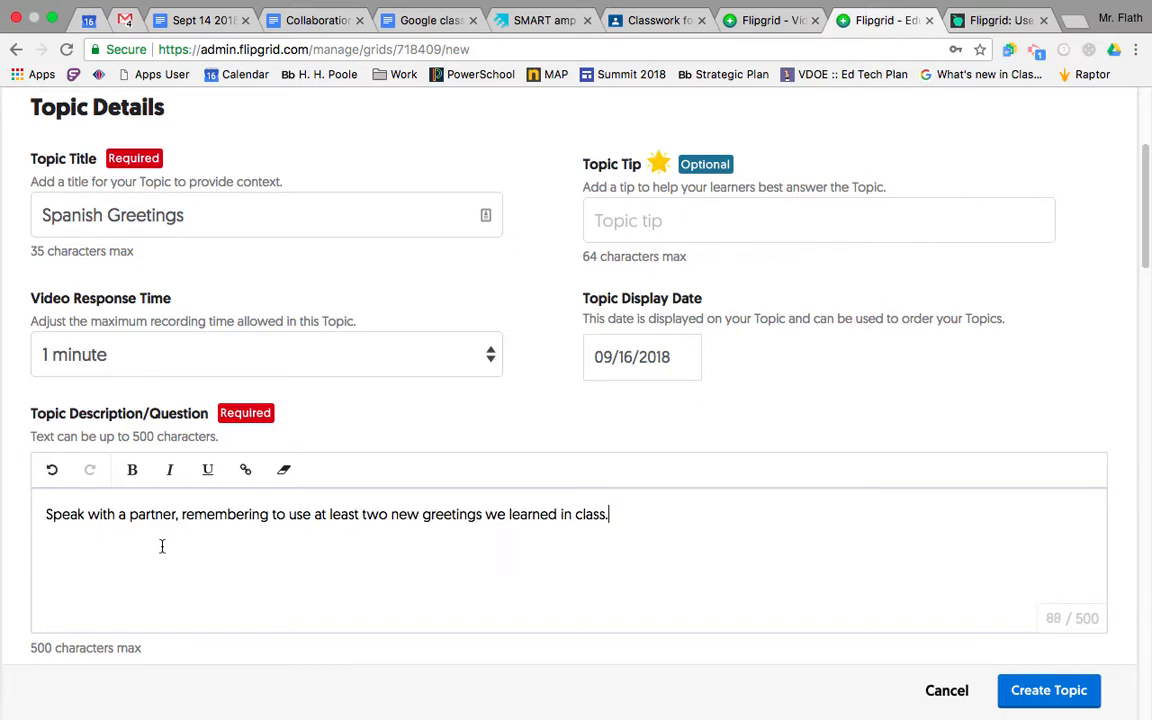
- Turn on video moderation in the topic's privacy settings
{"action": "scroll", "coordinate": [271, 572], "scroll_direction": "down", "scroll_amount": 10}
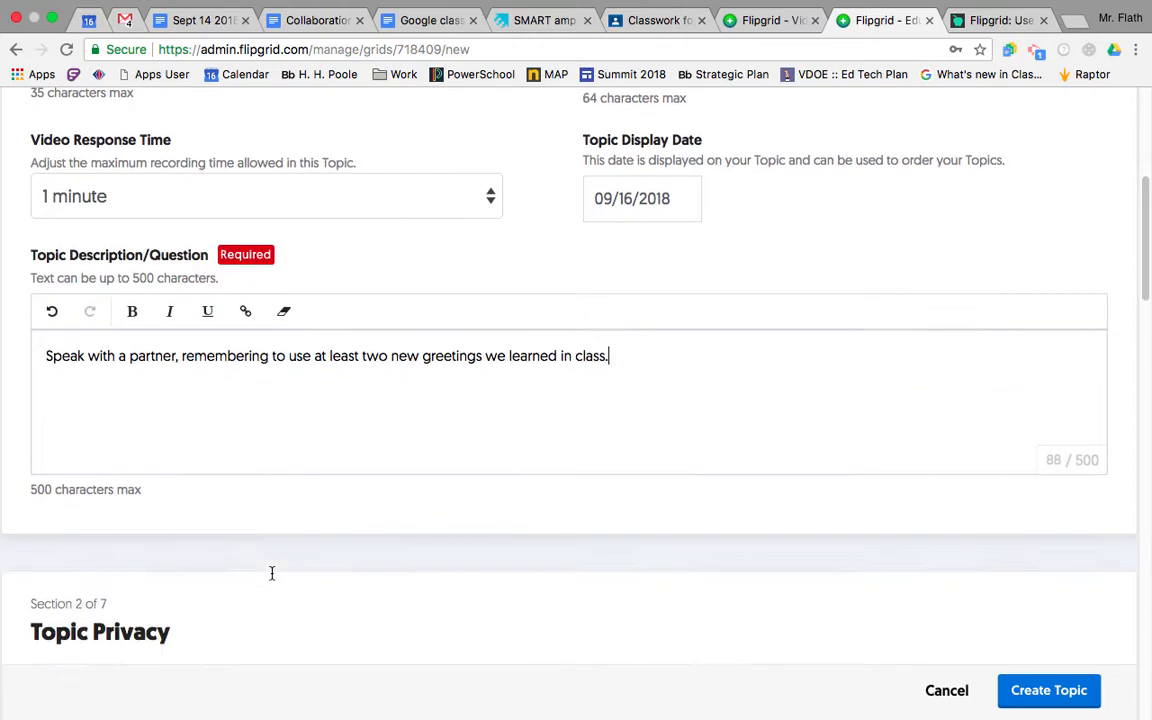
{"action": "scroll", "coordinate": [271, 573], "scroll_direction": "down", "scroll_amount": 2}
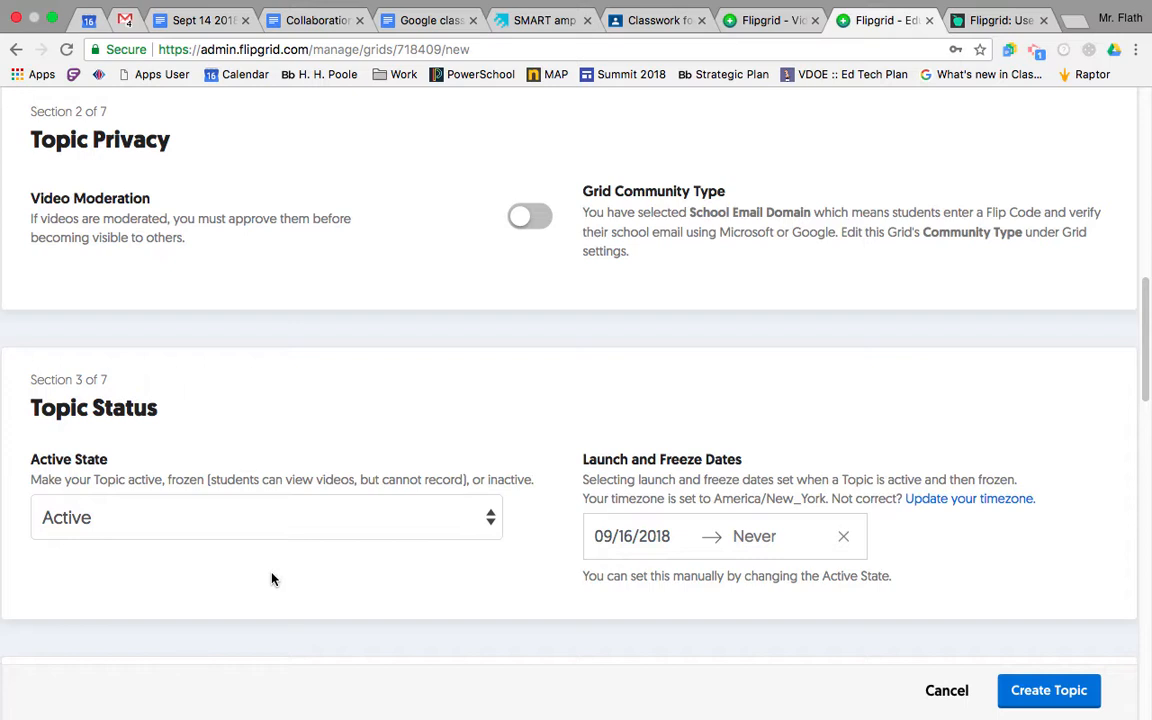
{"action": "left_click", "coordinate": [528, 219]}
- Try the Inactive option for the topic's active state, ending with the state set to Frozen
{"action": "scroll", "coordinate": [524, 308], "scroll_direction": "down", "scroll_amount": 3}
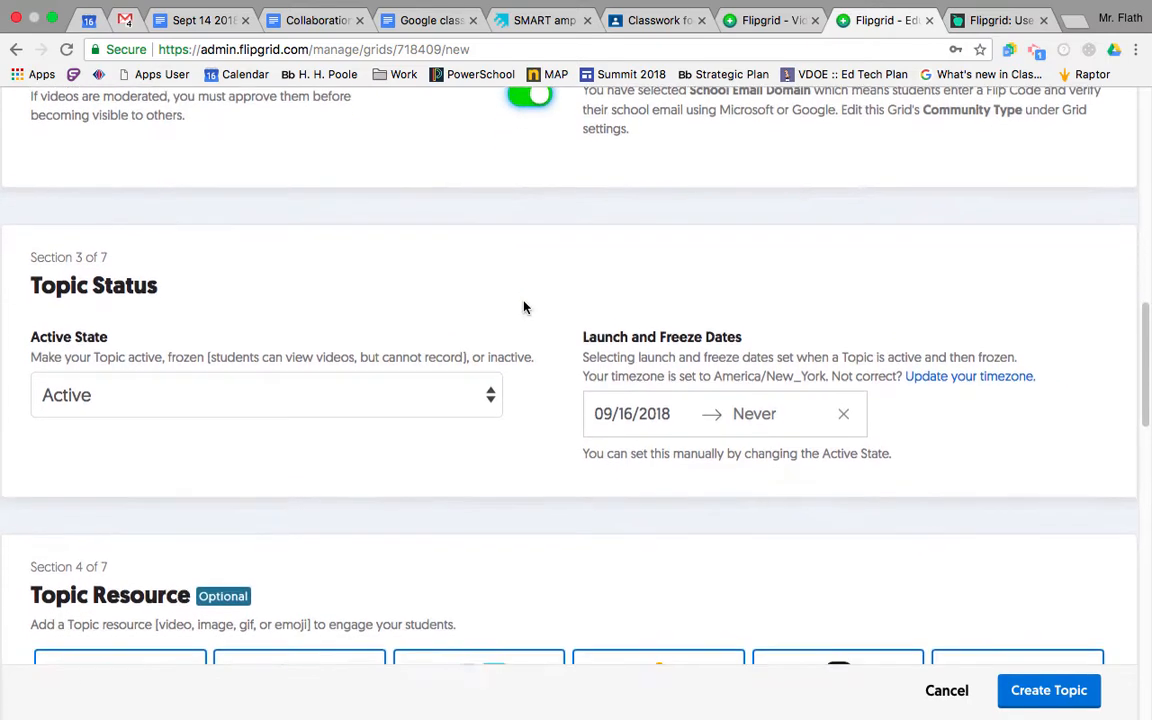
{"action": "scroll", "coordinate": [524, 308], "scroll_direction": "down", "scroll_amount": 3}
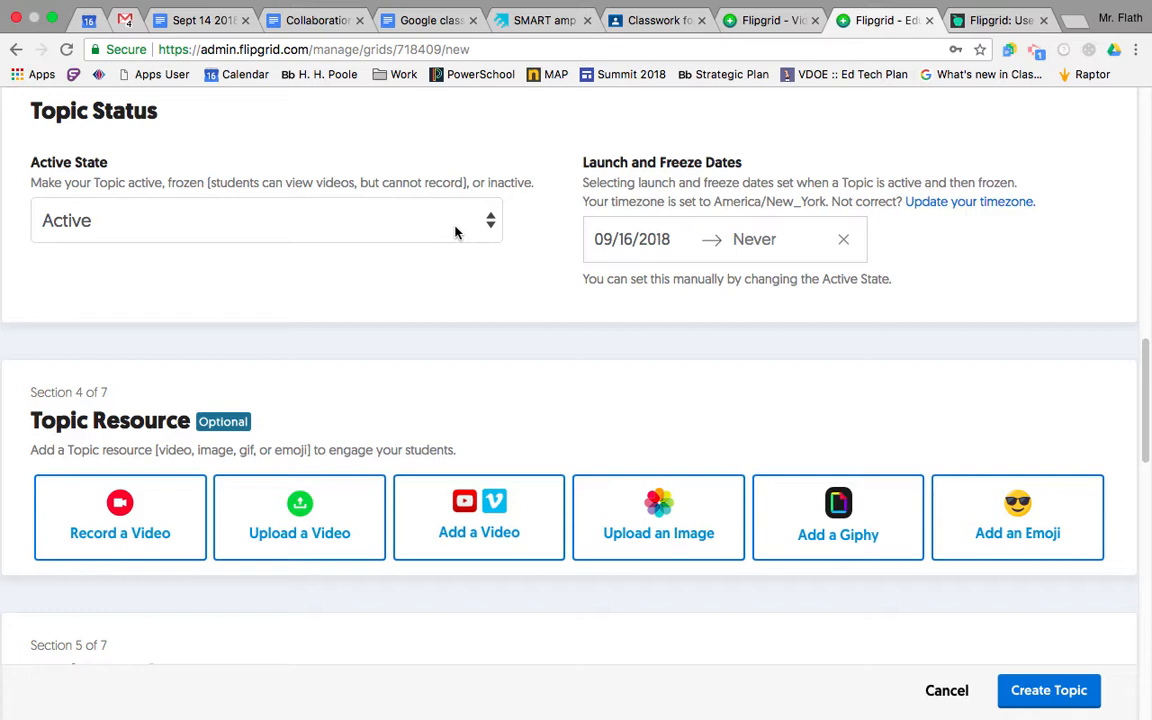
{"action": "left_click", "coordinate": [487, 228]}
{"action": "left_click", "coordinate": [134, 277]}
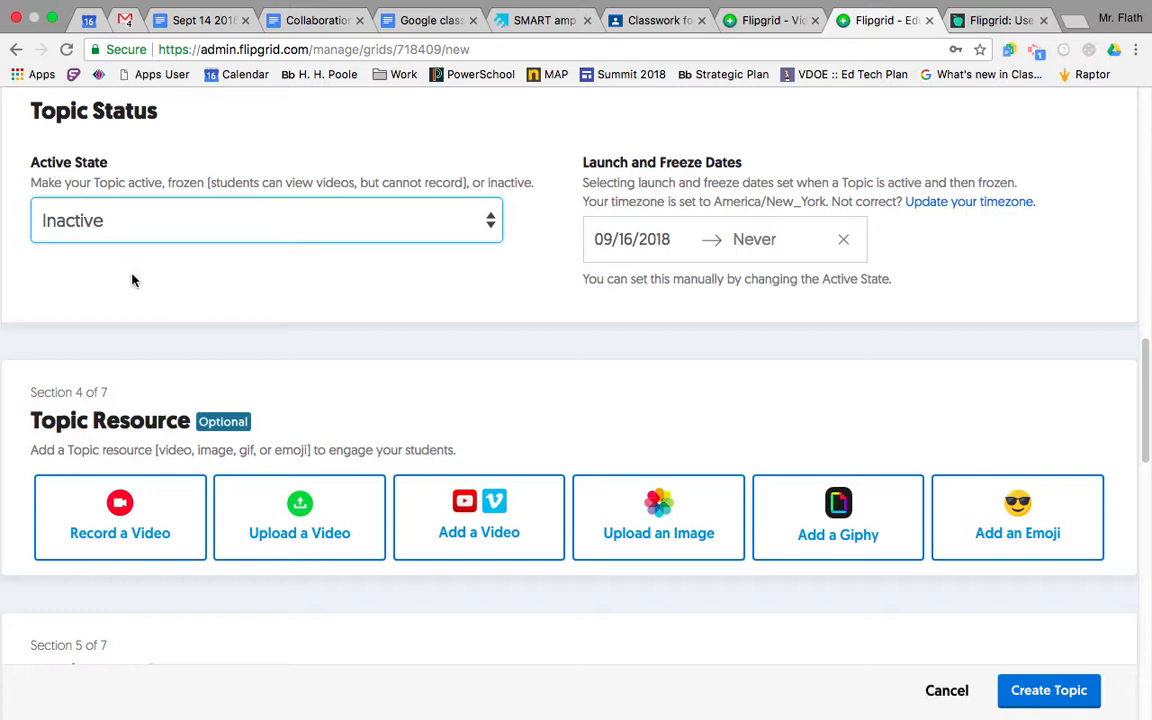
{"action": "left_click", "coordinate": [411, 231]}
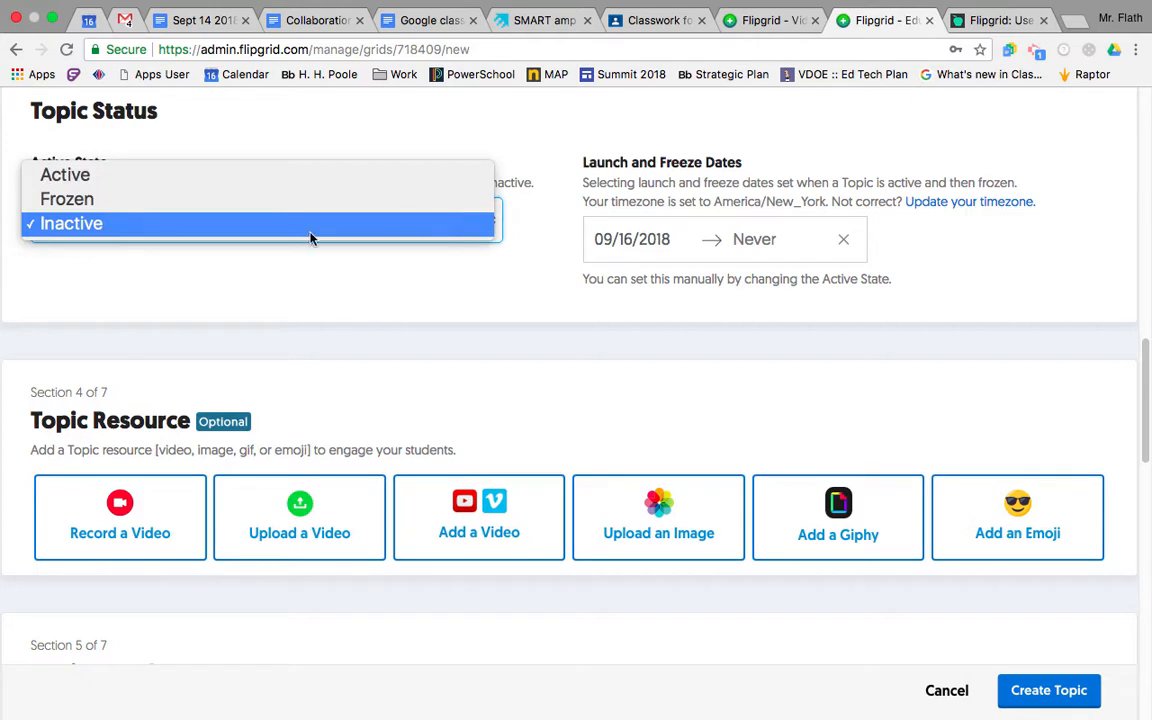
{"action": "left_click", "coordinate": [153, 204]}
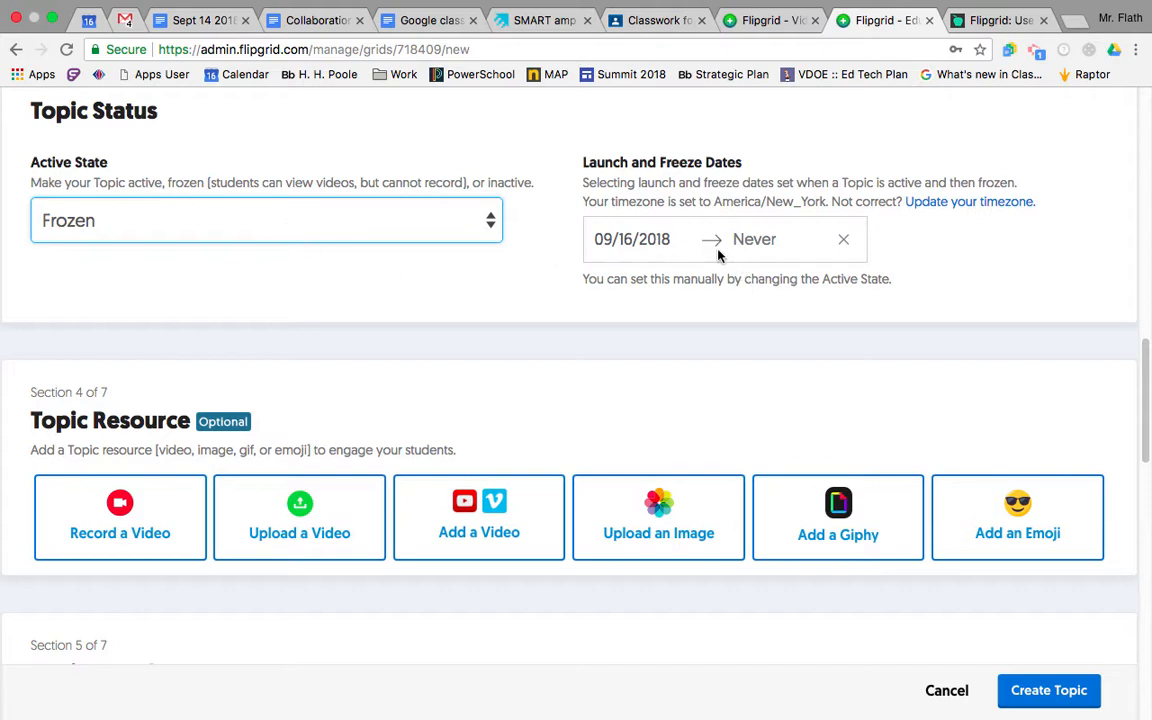
{"action": "scroll", "coordinate": [553, 343], "scroll_direction": "down", "scroll_amount": 3}
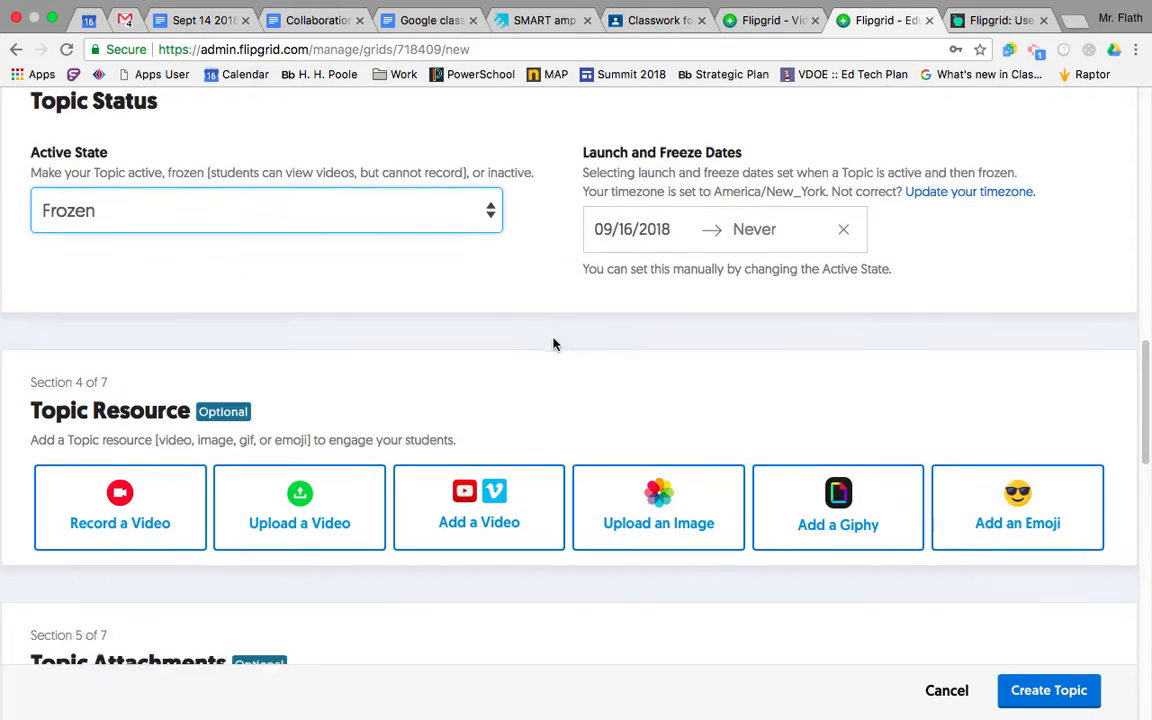
- Review the topic's resource, attachment and video feature sections, including the available selfie decoration options
{"action": "scroll", "coordinate": [553, 343], "scroll_direction": "down", "scroll_amount": 5}
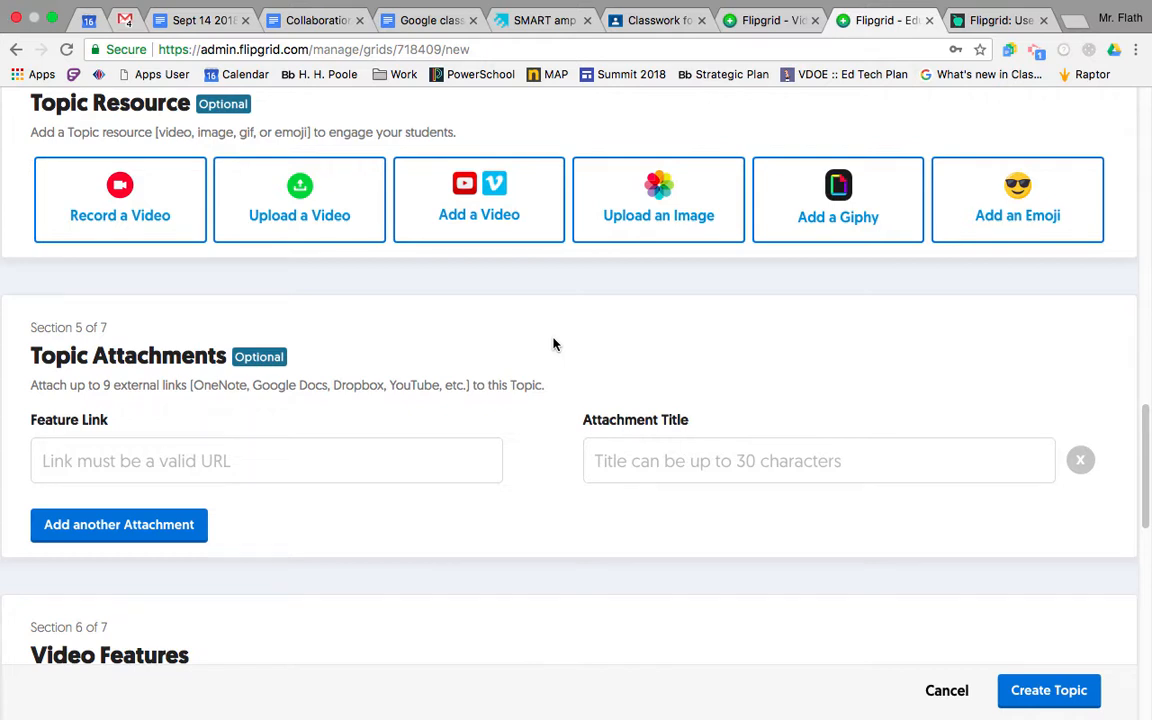
{"action": "scroll", "coordinate": [553, 345], "scroll_direction": "down", "scroll_amount": 1}
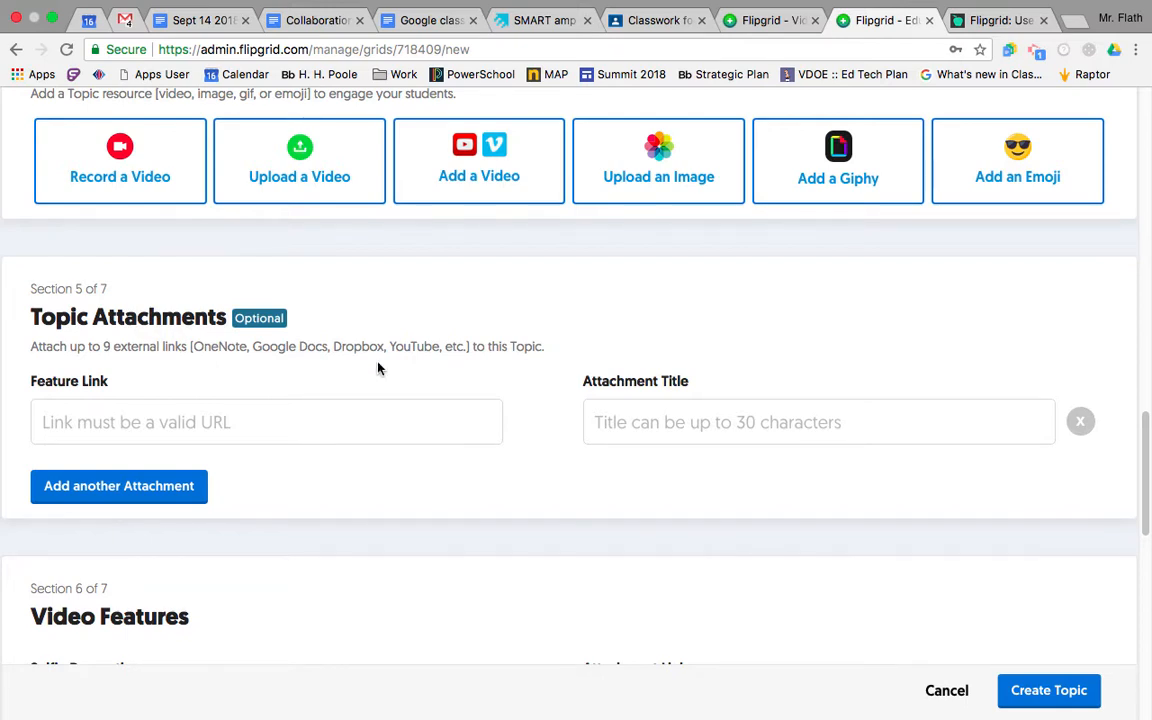
{"action": "scroll", "coordinate": [607, 214], "scroll_direction": "up", "scroll_amount": 5}
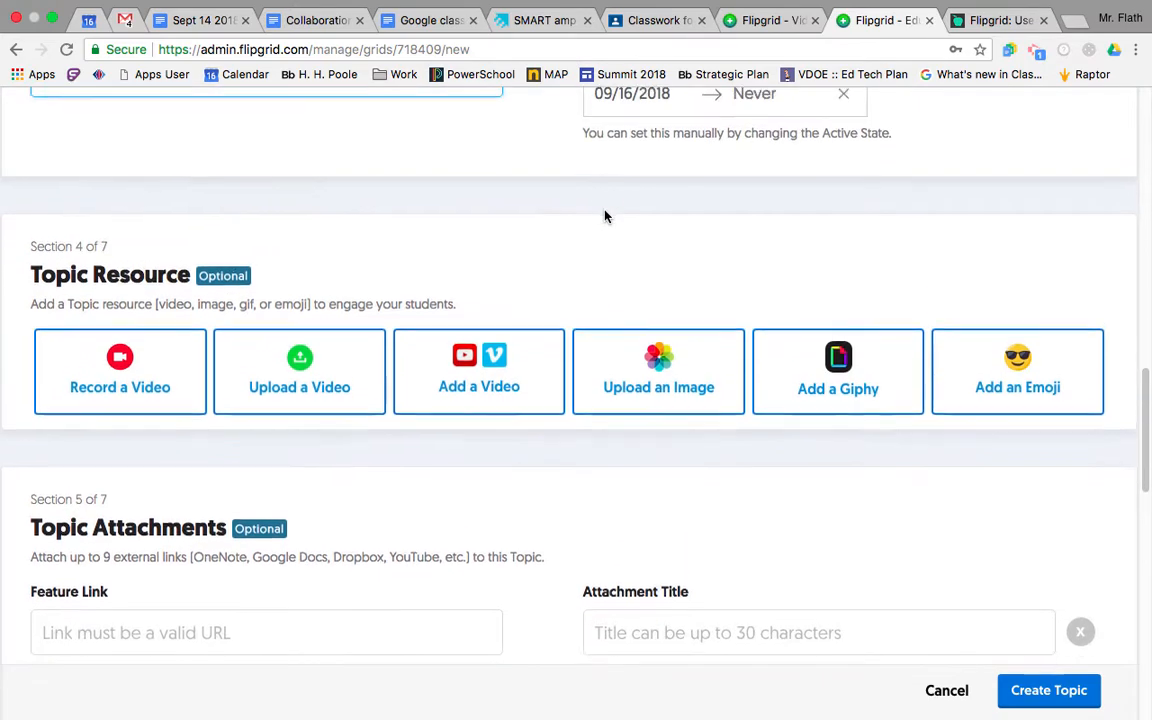
{"action": "scroll", "coordinate": [605, 215], "scroll_direction": "down", "scroll_amount": 8}
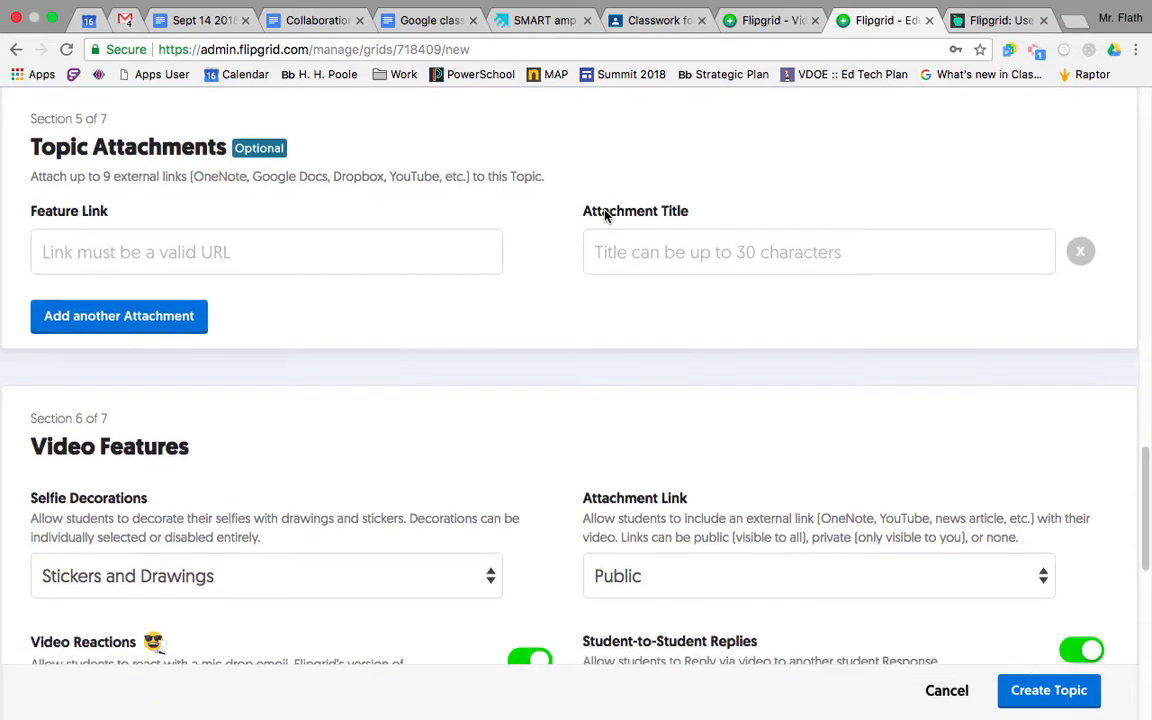
{"action": "scroll", "coordinate": [566, 293], "scroll_direction": "down", "scroll_amount": 2}
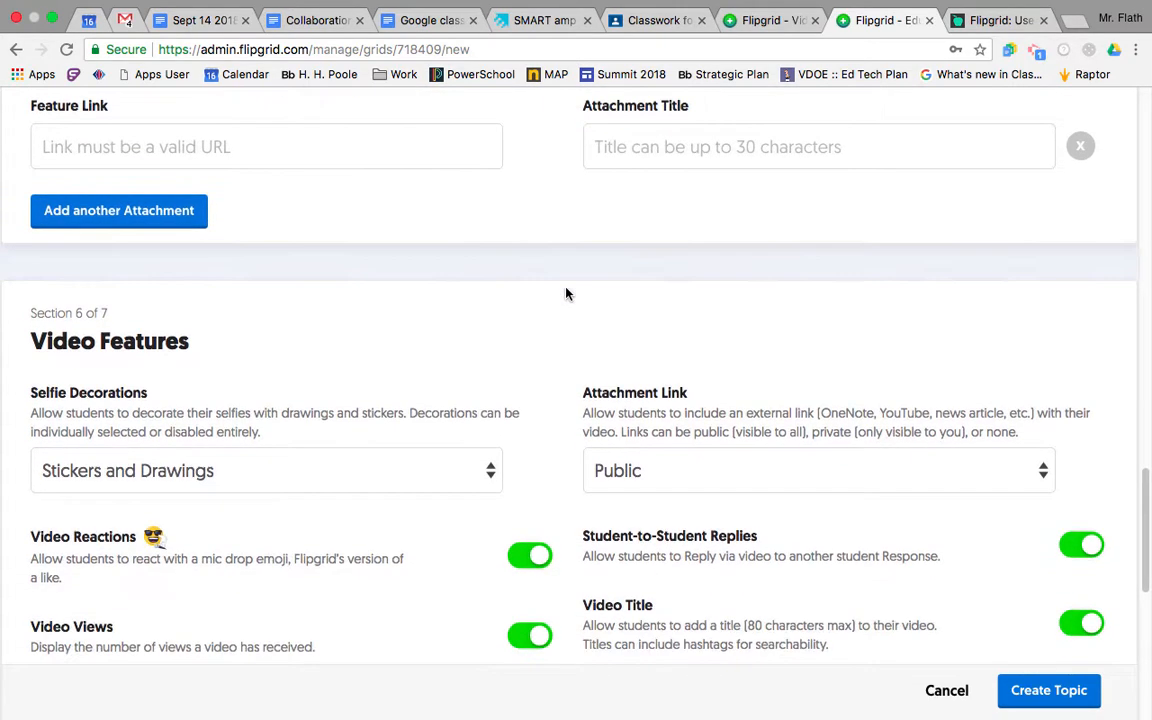
{"action": "scroll", "coordinate": [566, 293], "scroll_direction": "down", "scroll_amount": 5}
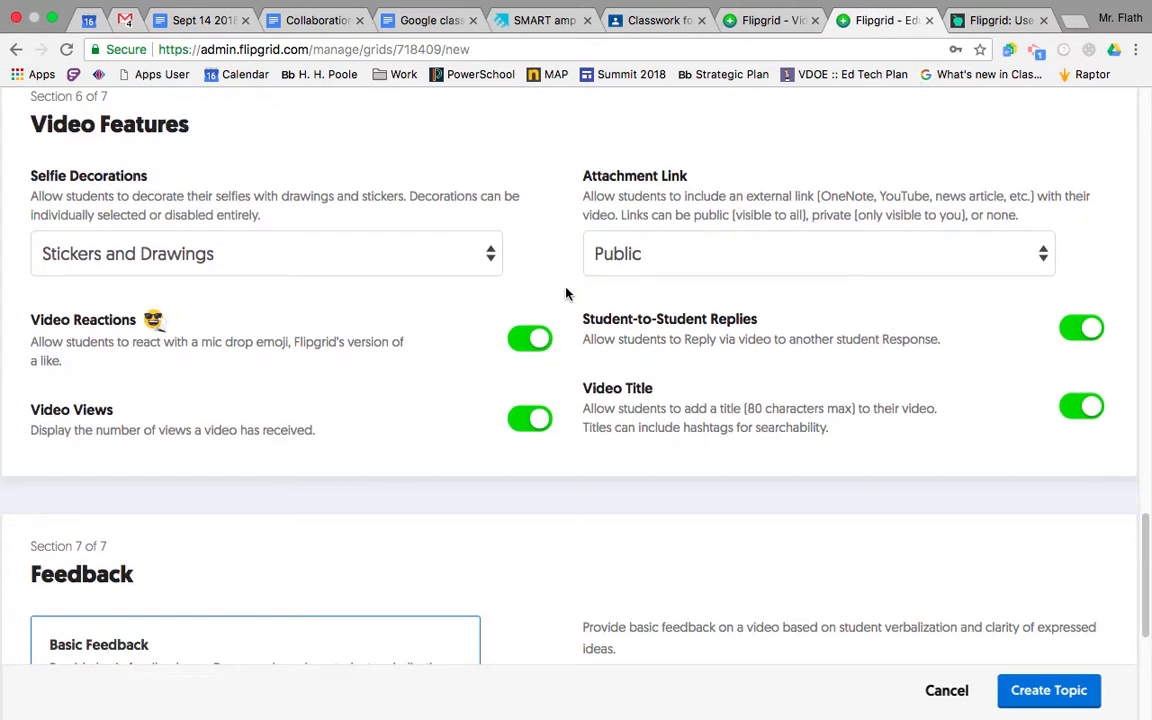
{"action": "left_click", "coordinate": [489, 258]}
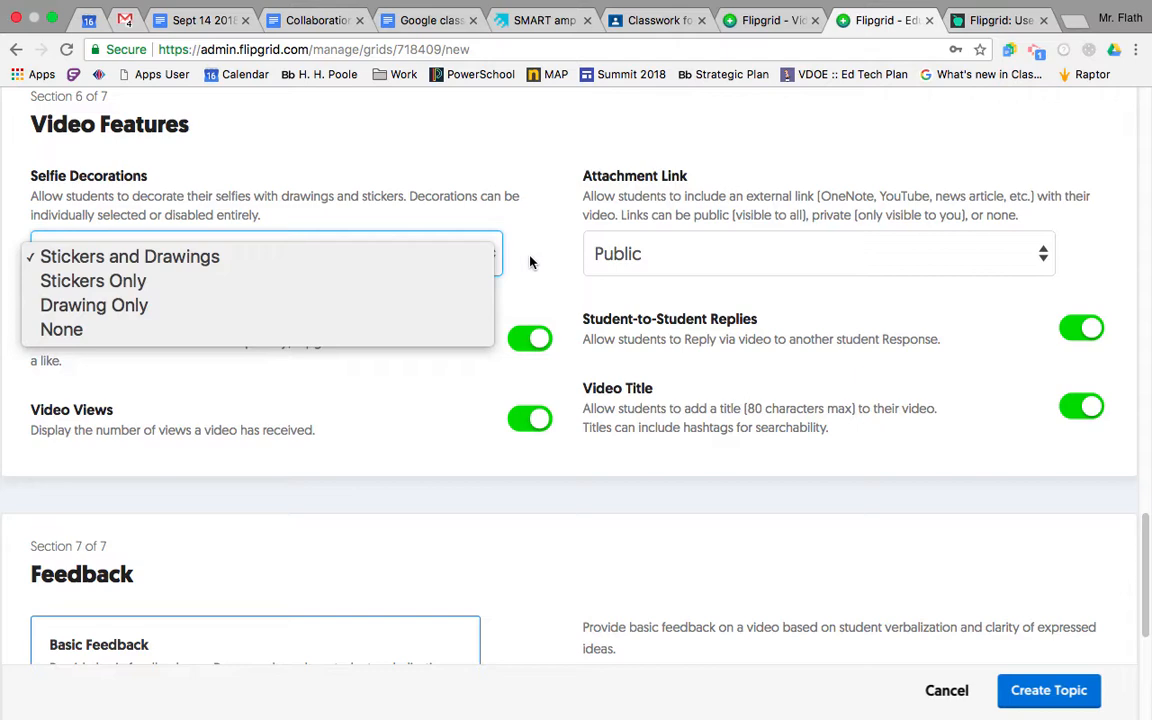
{"action": "left_click", "coordinate": [528, 262]}
- Turn off Video Reactions and Video Views in the topic's video features
{"action": "scroll", "coordinate": [419, 404], "scroll_direction": "down", "scroll_amount": 2}
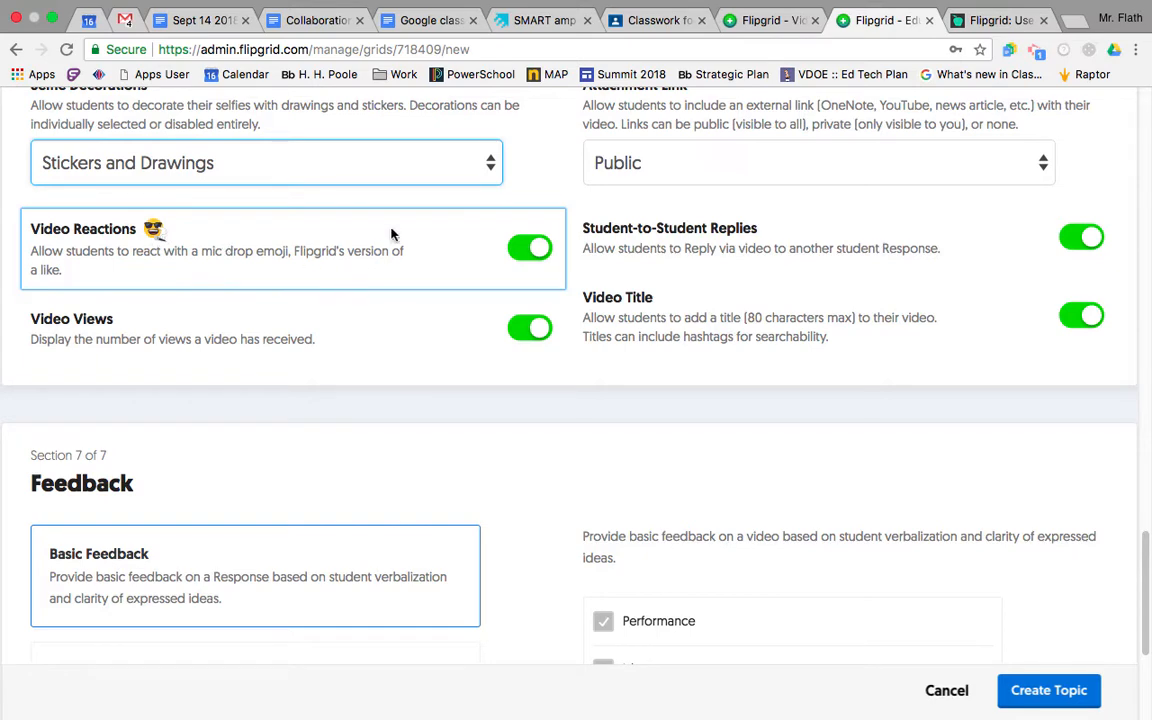
{"action": "scroll", "coordinate": [535, 212], "scroll_direction": "up", "scroll_amount": 1}
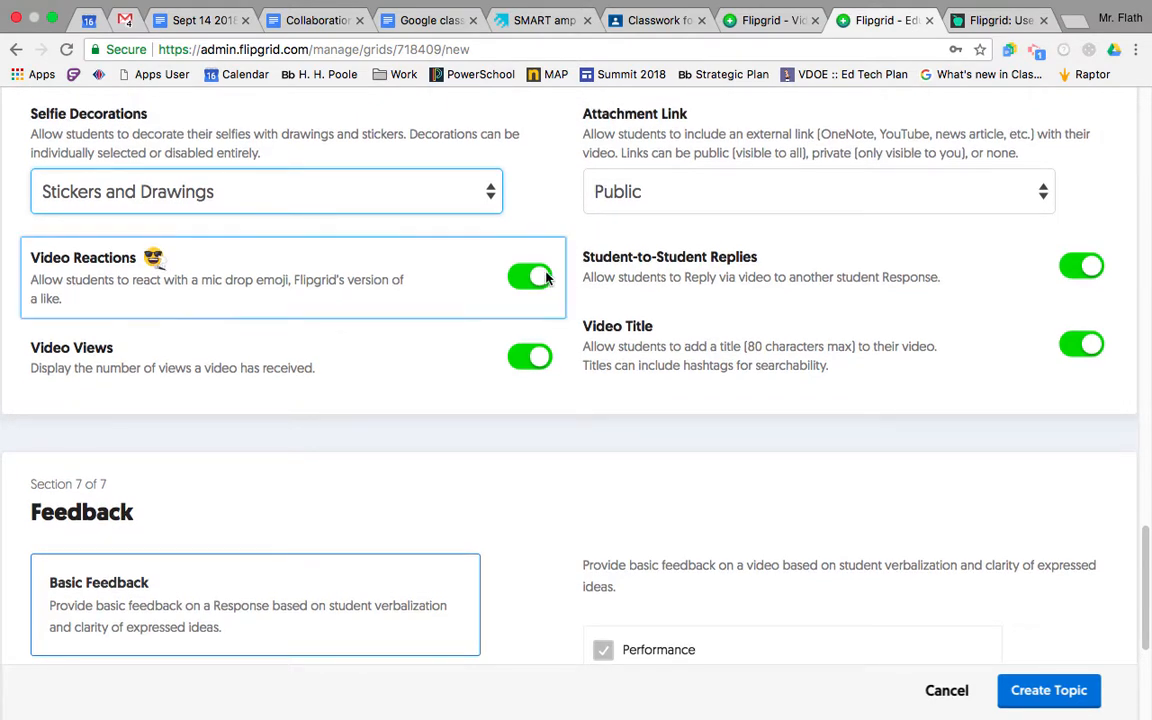
{"action": "left_click", "coordinate": [530, 278]}
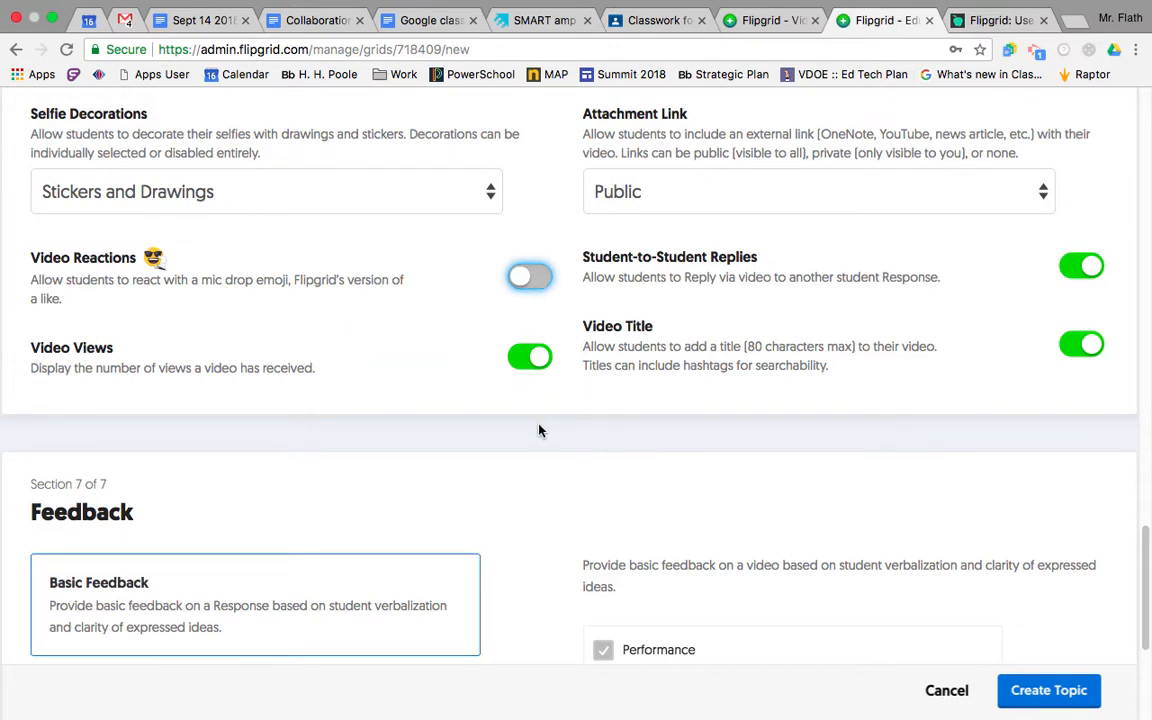
{"action": "scroll", "coordinate": [539, 430], "scroll_direction": "up", "scroll_amount": 1}
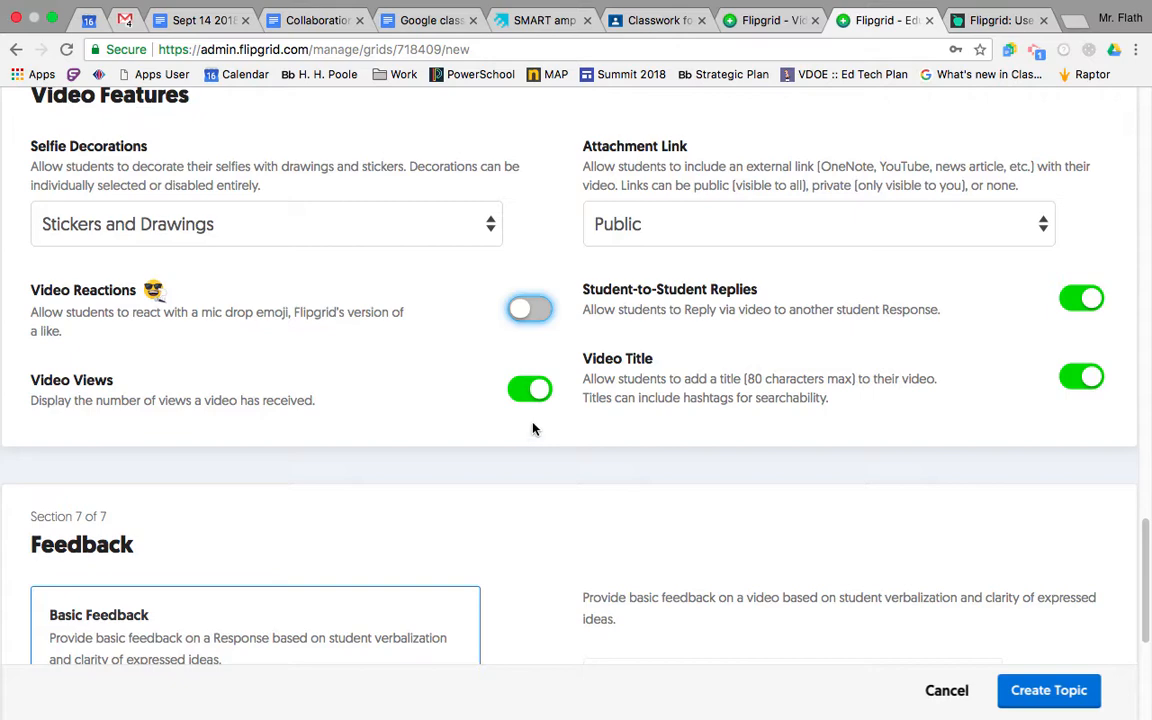
{"action": "left_click", "coordinate": [530, 388]}
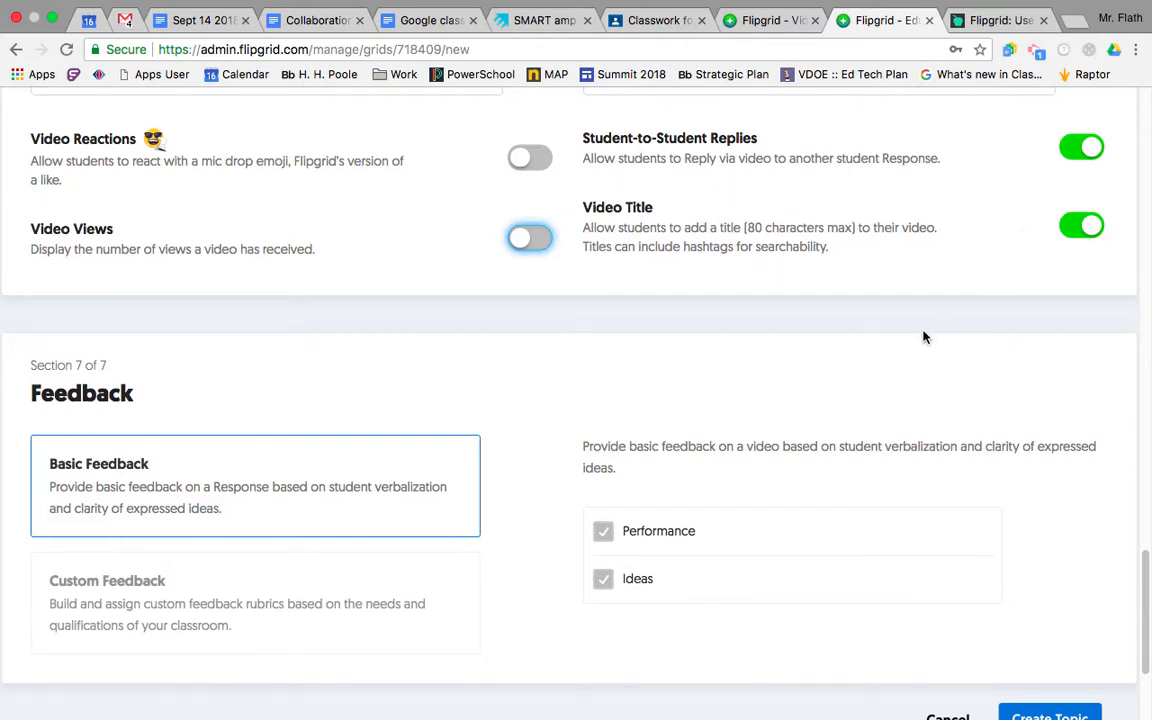
- Switch the topic's feedback to Custom Feedback and try to add a rubric criterion titled "Pronunciation" without a description
{"action": "scroll", "coordinate": [924, 337], "scroll_direction": "down", "scroll_amount": 3}
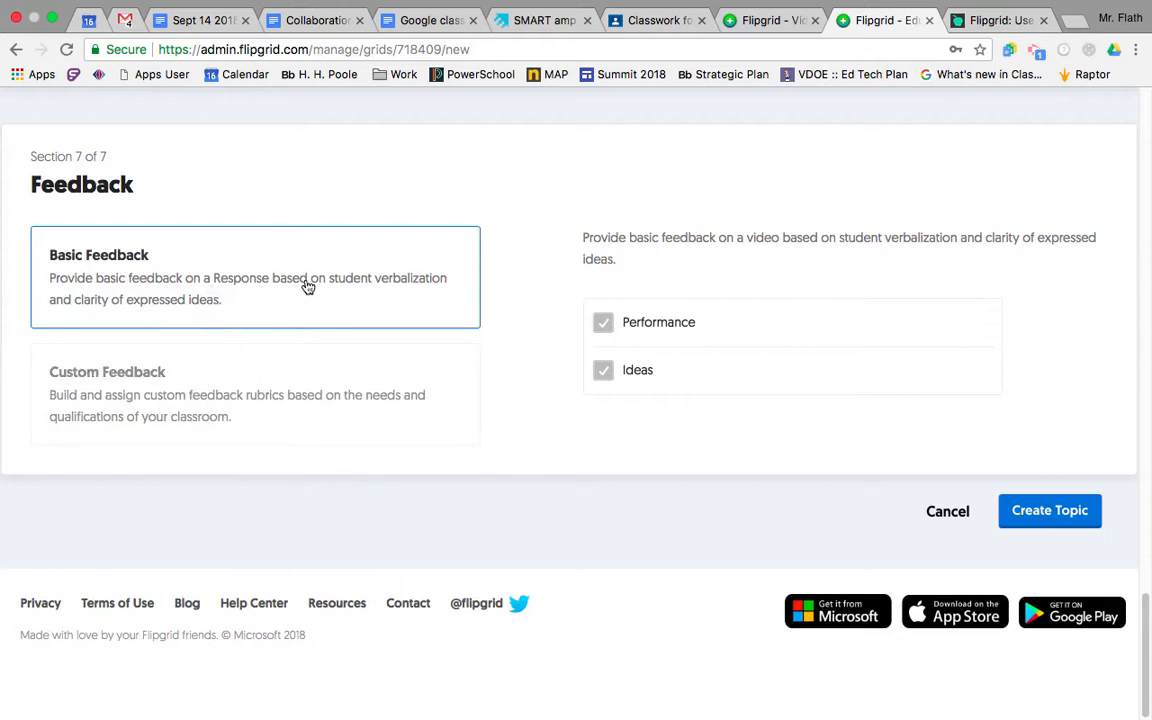
{"action": "left_click", "coordinate": [245, 396]}
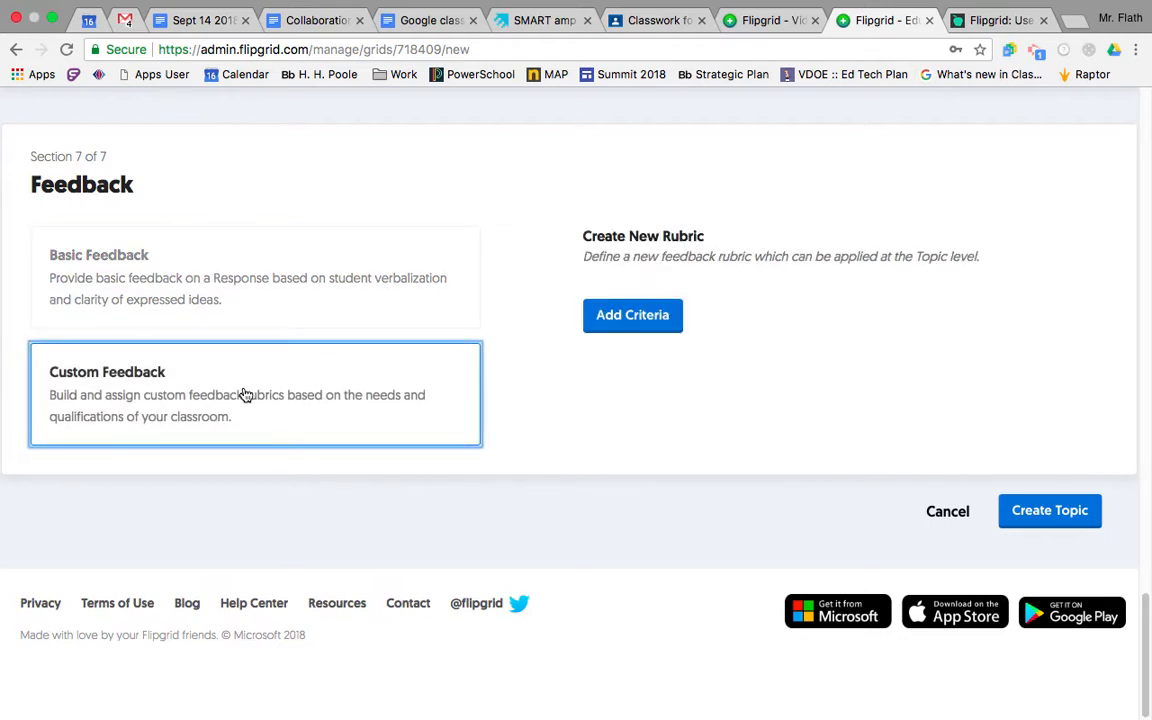
{"action": "left_click", "coordinate": [633, 318]}
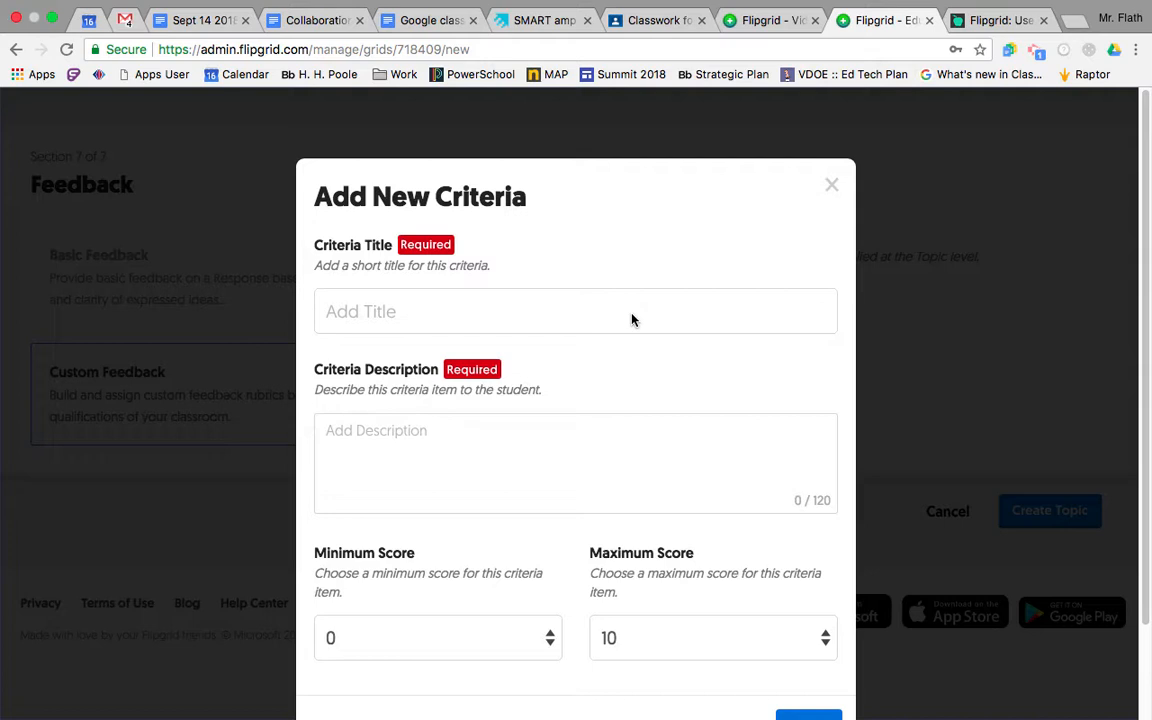
{"action": "left_click", "coordinate": [435, 316]}
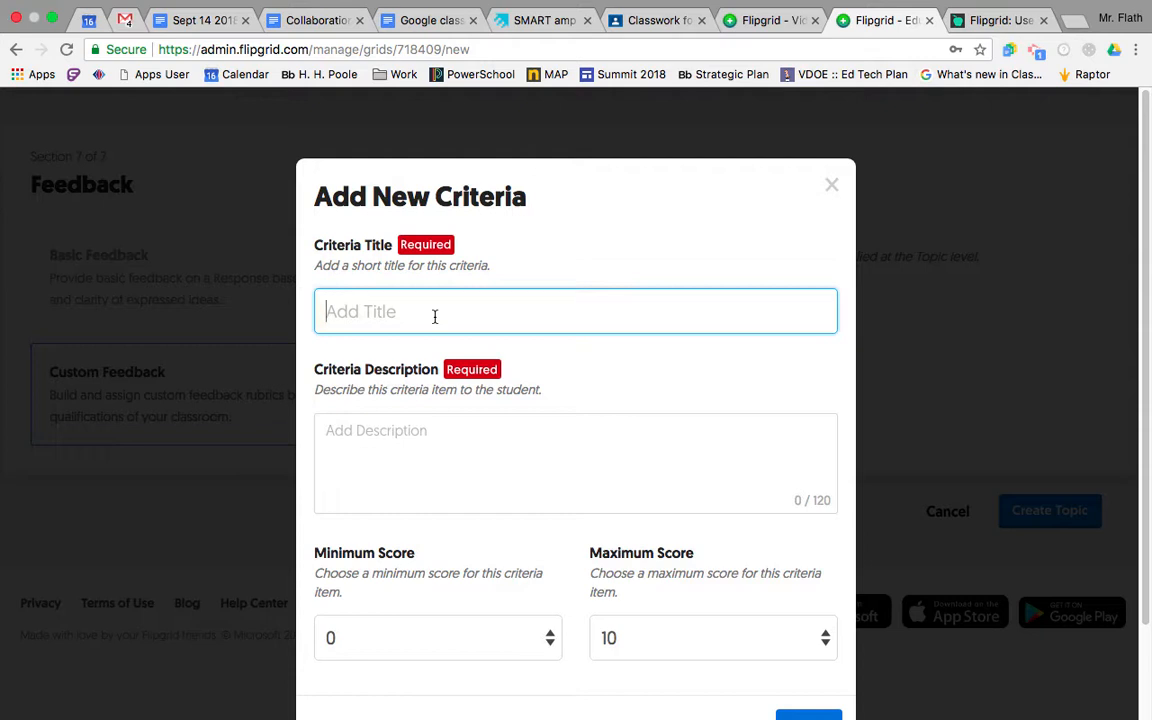
{"action": "type", "text": "Pronunciation"}
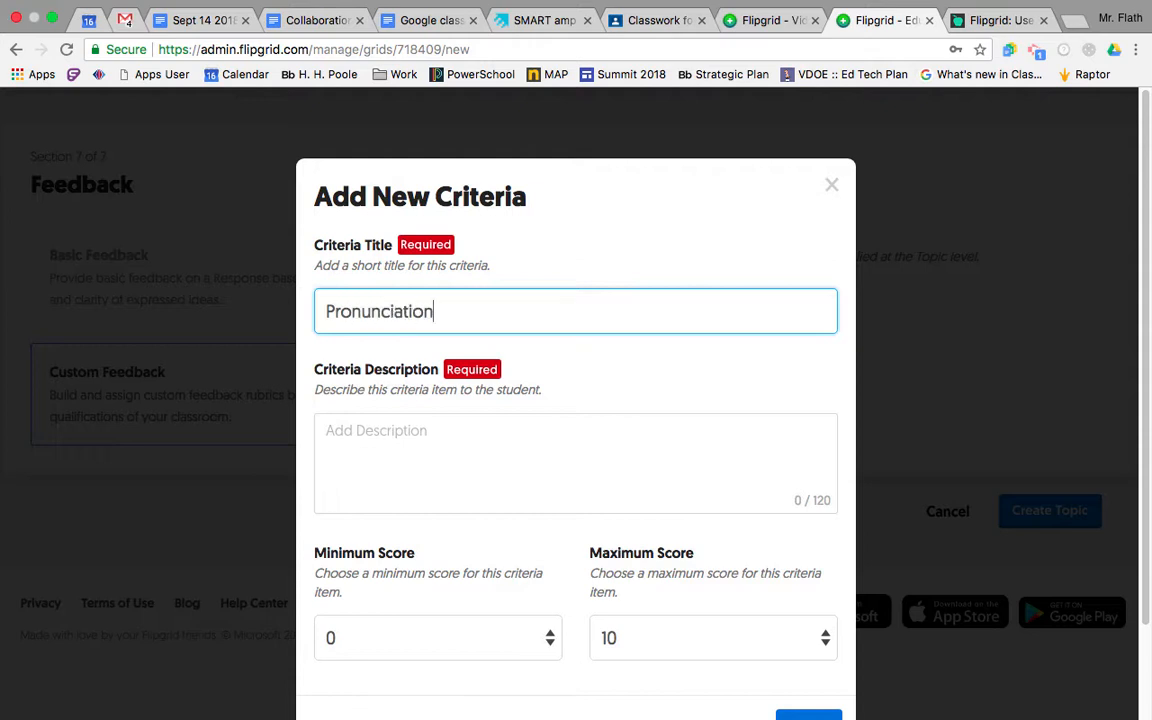
{"action": "left_click", "coordinate": [393, 450]}
{"action": "scroll", "coordinate": [395, 452], "scroll_direction": "down", "scroll_amount": 2}
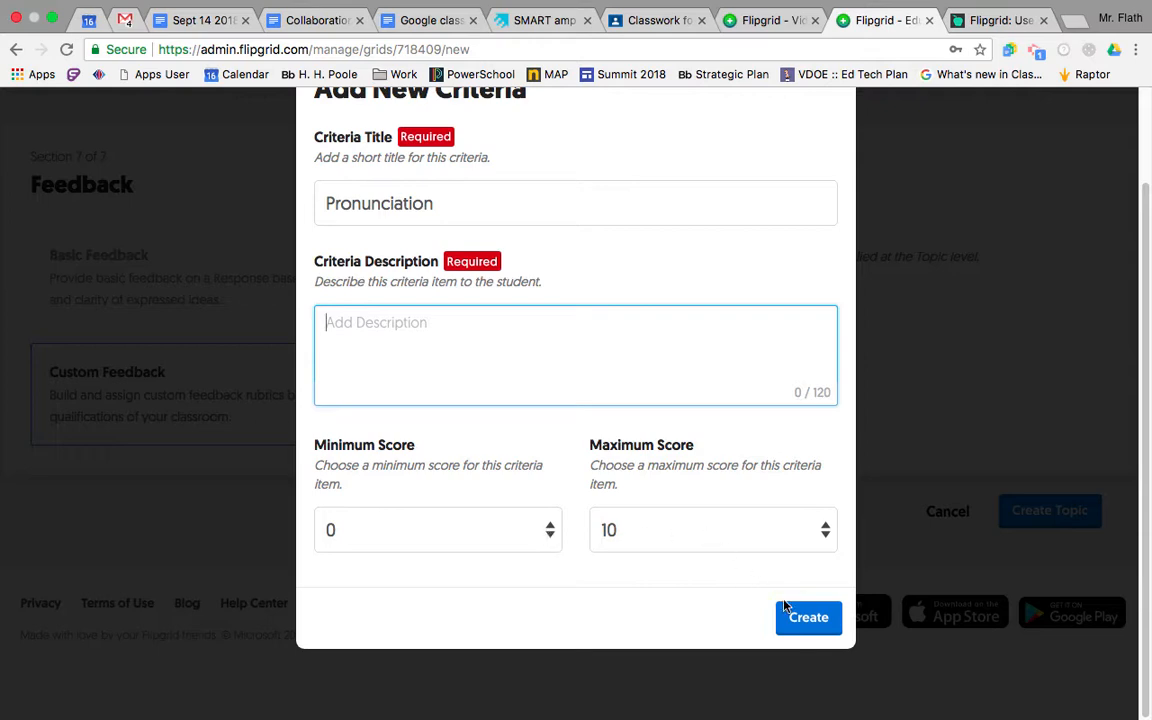
{"action": "left_click", "coordinate": [798, 619]}
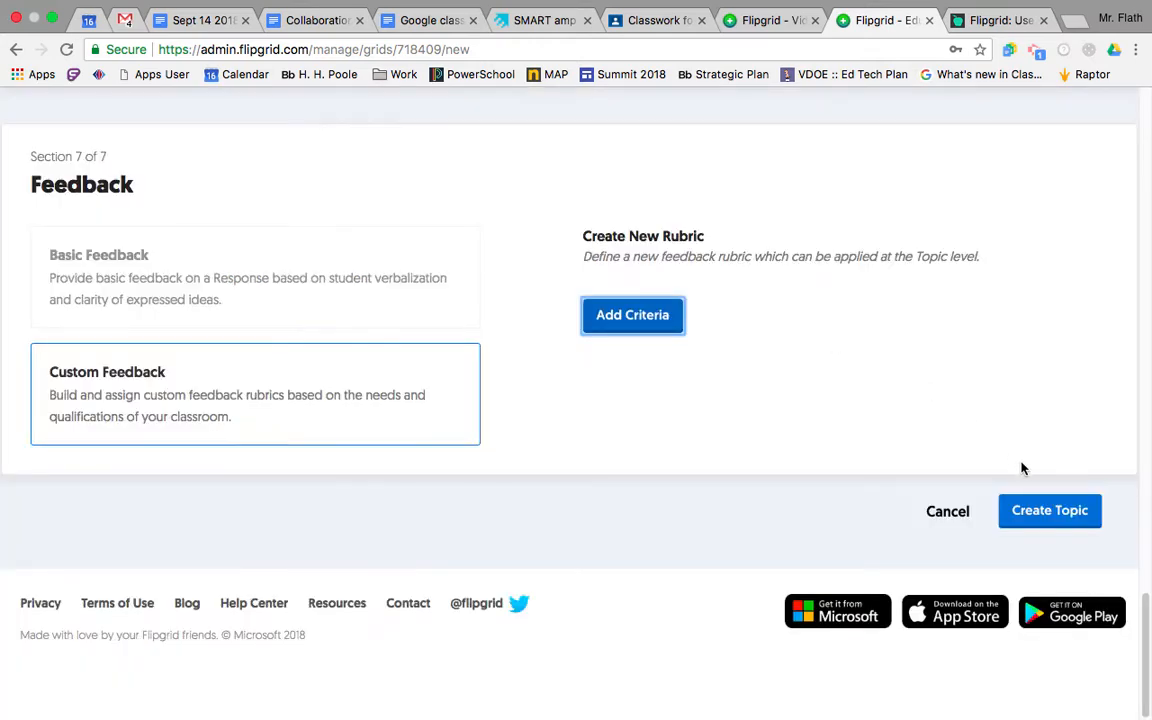
- Create the Spanish Greetings topic, highlight the grid's Flip Code in the success message, and dismiss the message
{"action": "left_click", "coordinate": [1041, 515]}
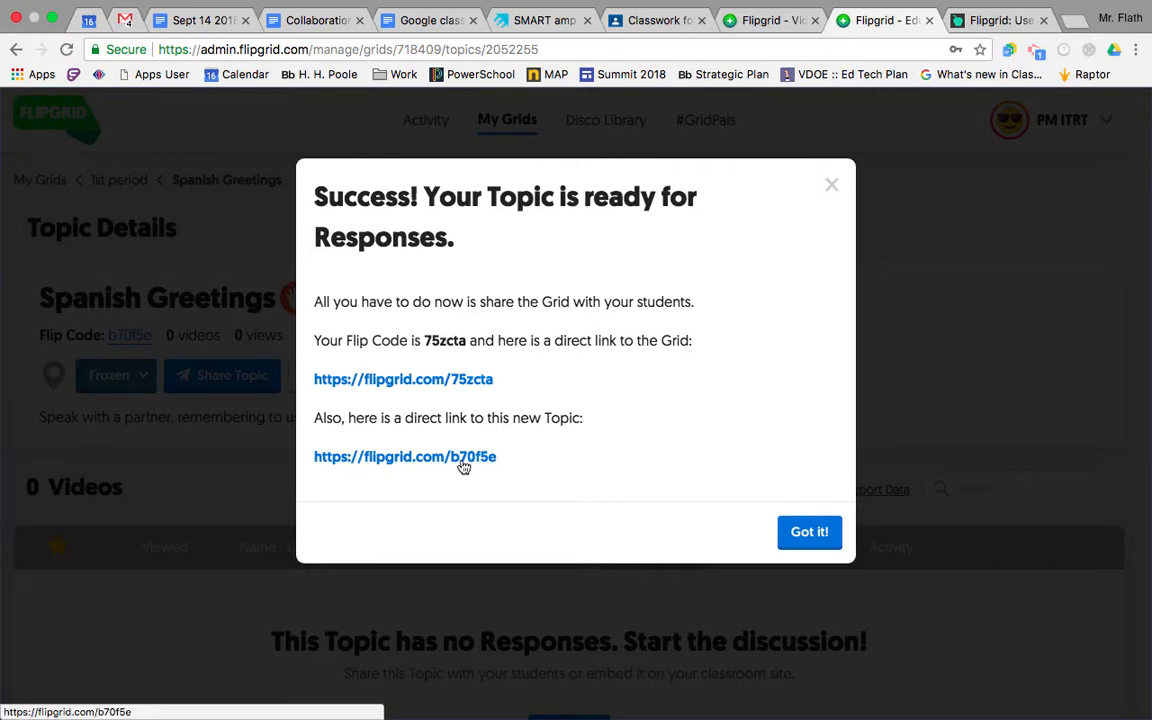
{"action": "double_click", "coordinate": [445, 340]}
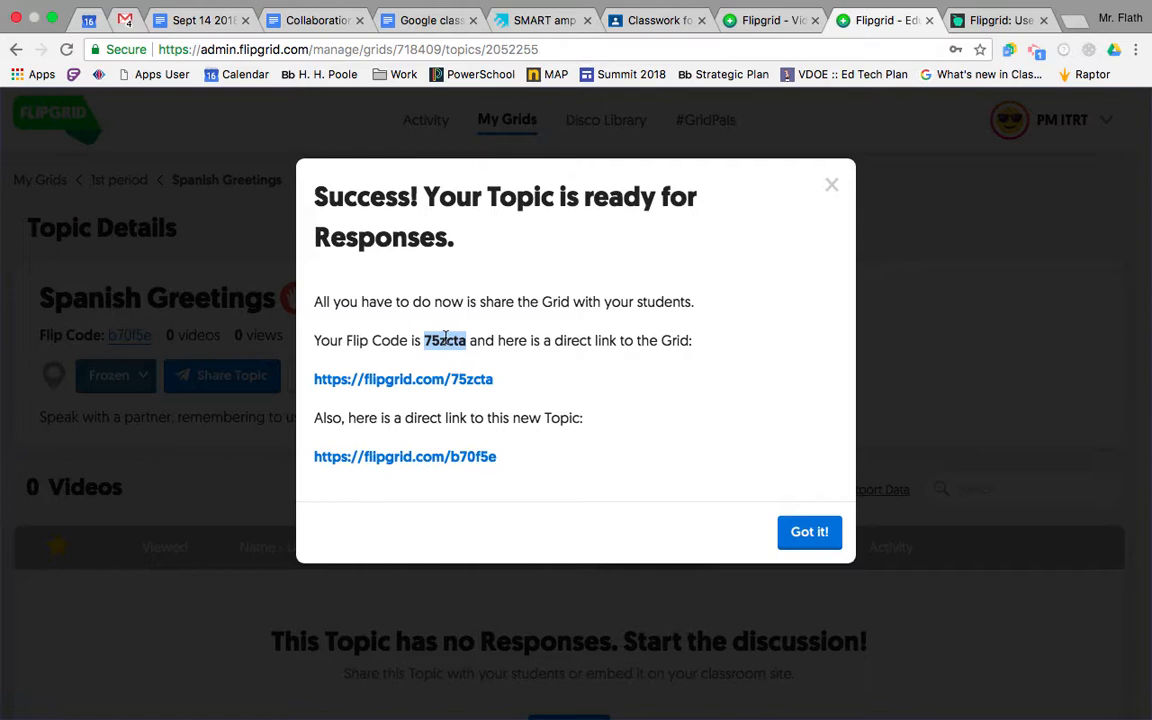
{"action": "left_click", "coordinate": [809, 533]}
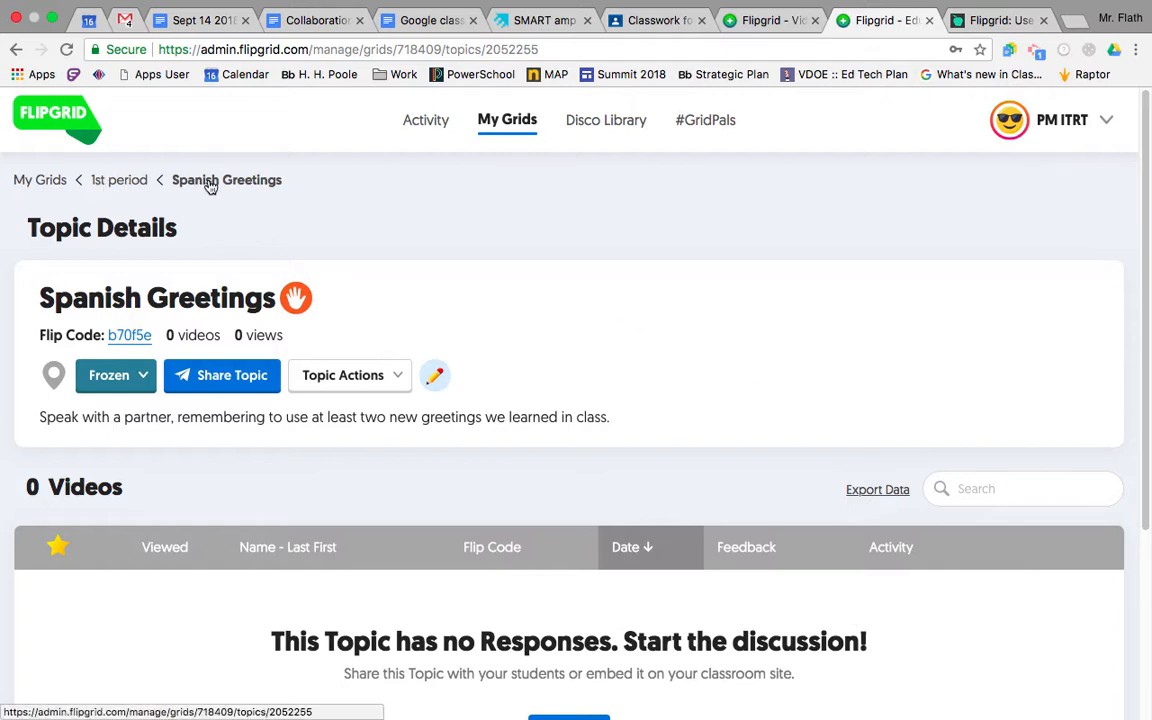
- Return to the My Grids overview and open the available actions for Test Grid
{"action": "left_click", "coordinate": [45, 180]}
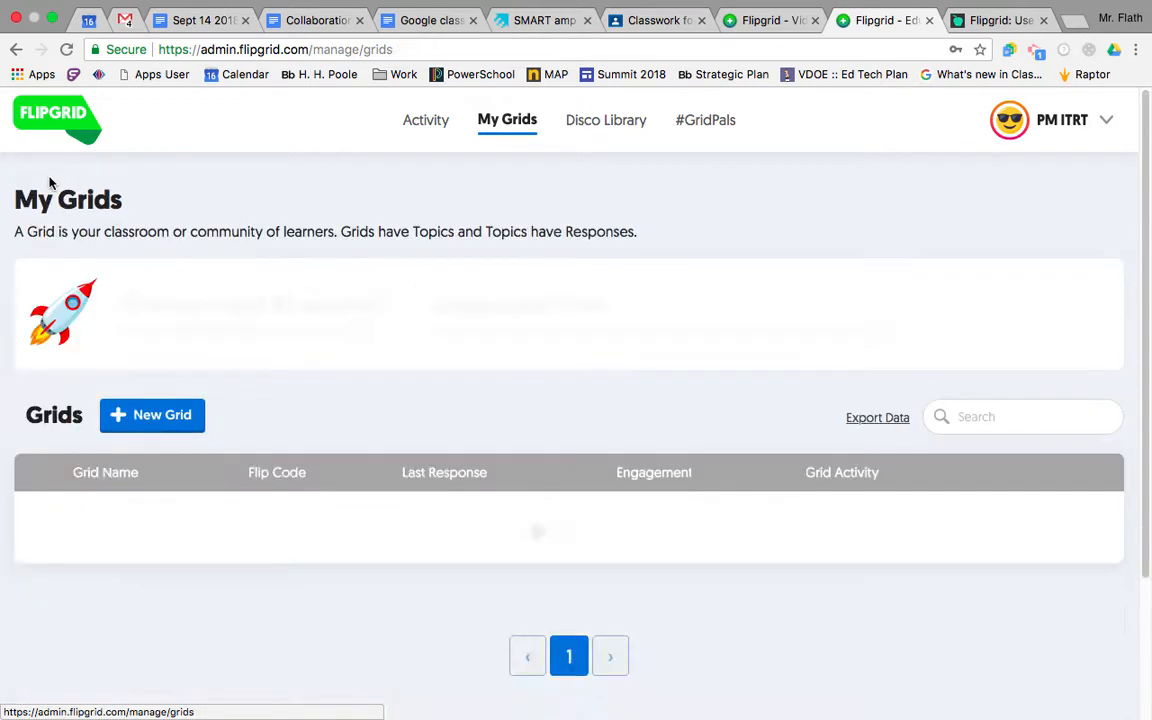
{"action": "scroll", "coordinate": [370, 368], "scroll_direction": "down", "scroll_amount": 3}
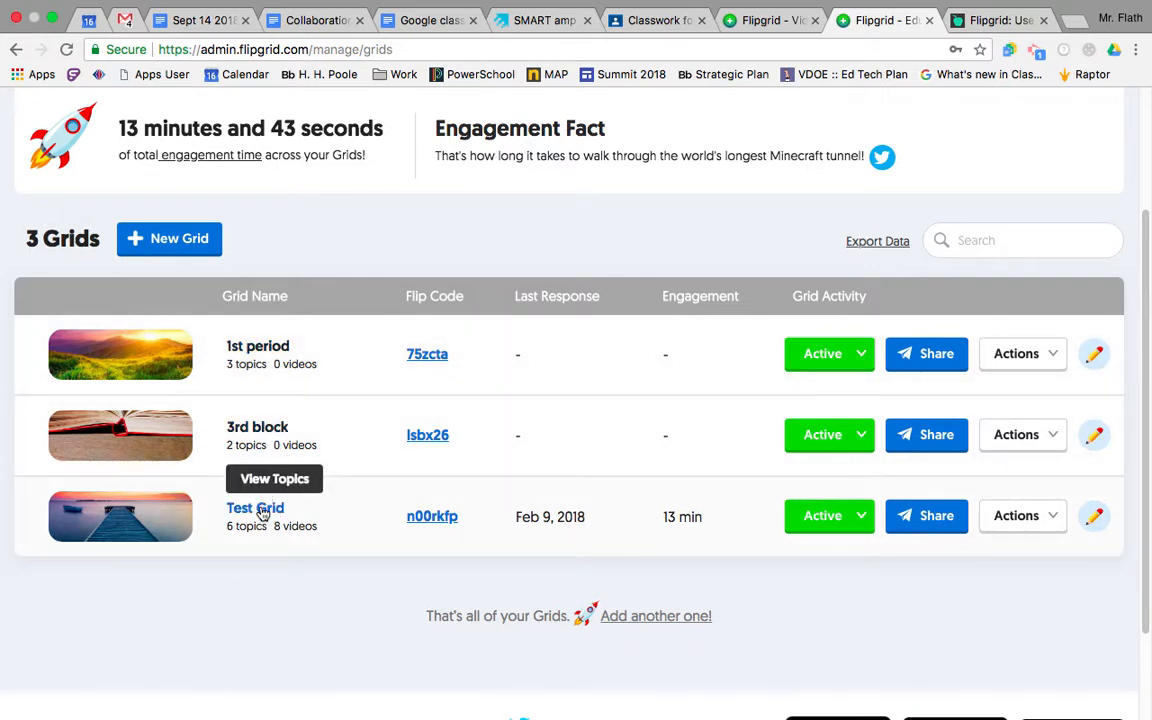
{"action": "left_click", "coordinate": [1051, 520]}
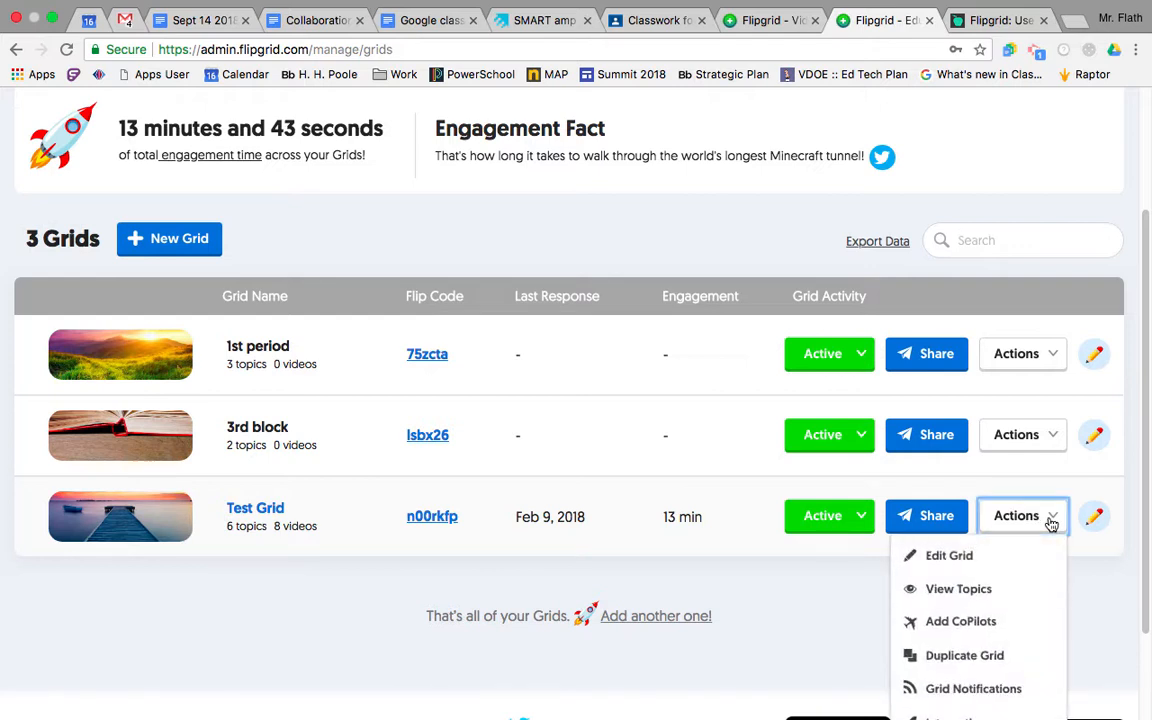